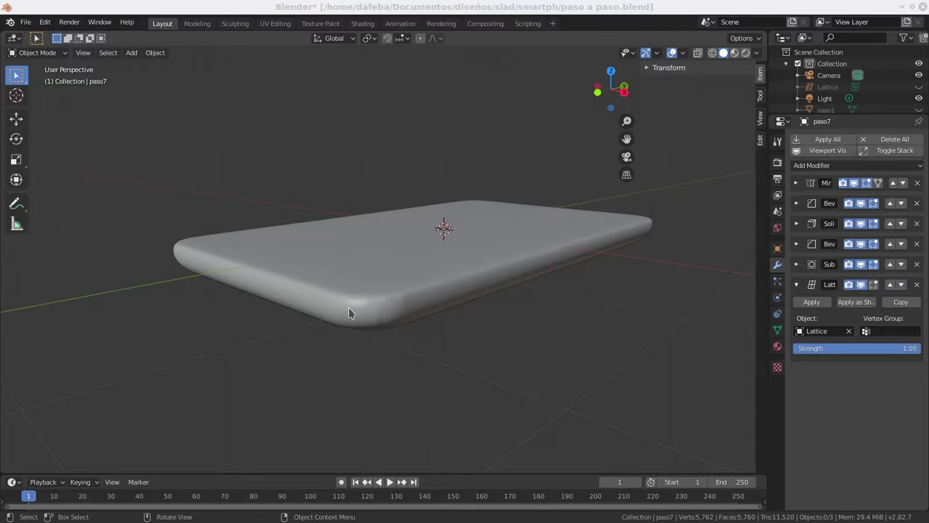
Select the paso7 phone body and inspect it from several angles, ending on a low side view.
middle_drag(348, 312, 355, 294)
click(368, 258)
key(Tab)
mouse_move(369, 257)
middle_down()
mouse_move(368, 269)
mouse_move(430, 260)
middle_up()
key(Tab)
scroll(557, 314, down, 3)
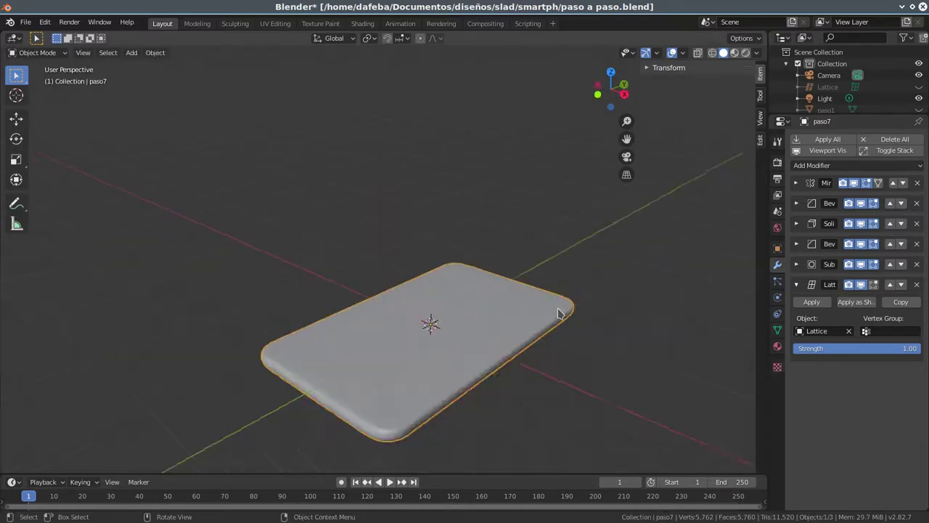
mouse_move(557, 313)
middle_down()
mouse_move(294, 249)
mouse_move(430, 198)
middle_up()
scroll(833, 85, down, 2)
scroll(833, 85, down, 1)
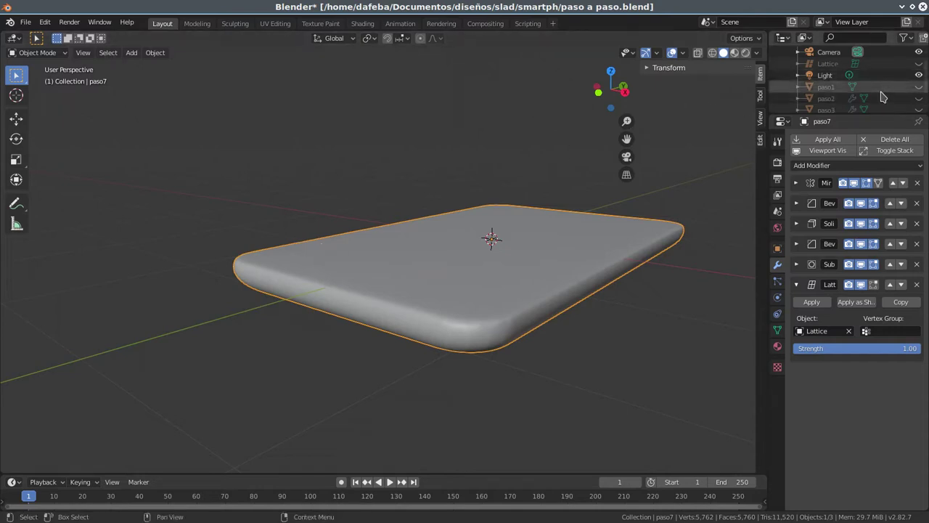
scroll(833, 85, down, 1)
scroll(833, 85, down, 1)
scroll(828, 87, down, 2)
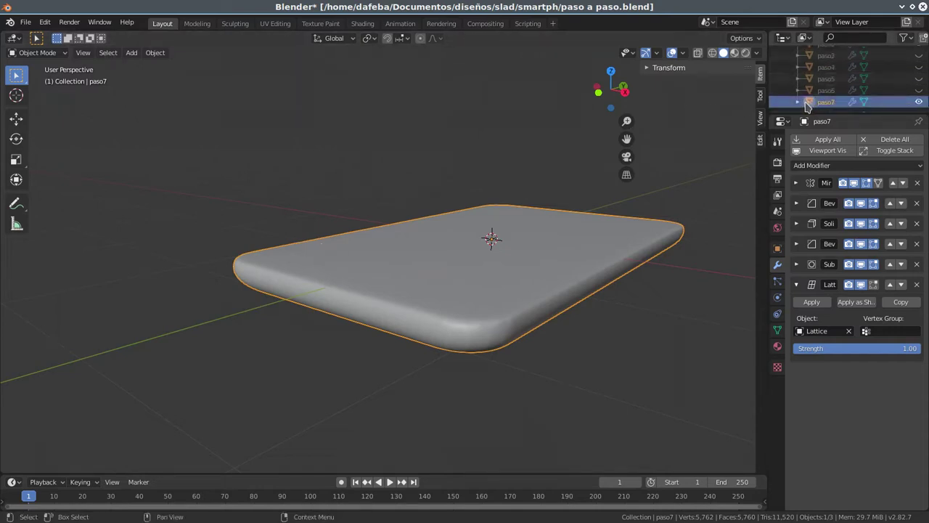
Hide paso7, then show, select and frame the paso1 plane.
click(919, 102)
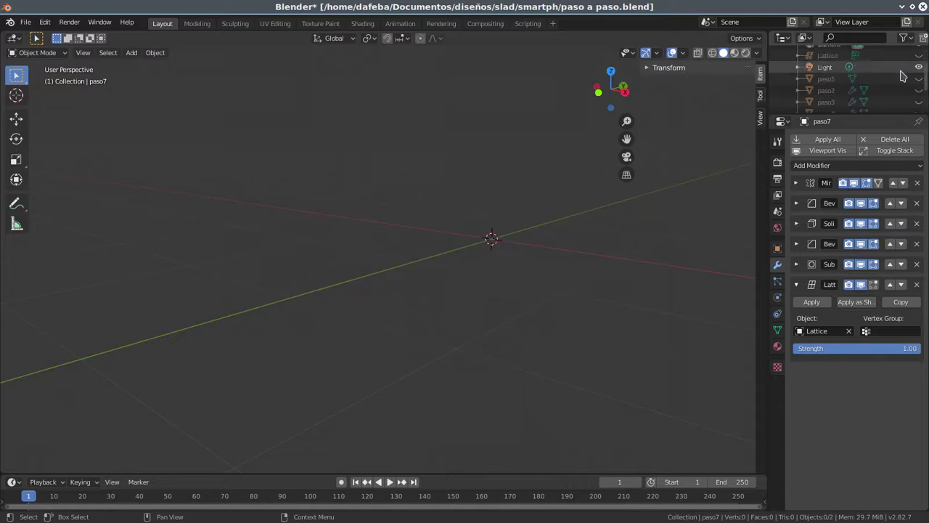
scroll(919, 101, up, 4)
scroll(919, 104, up, 2)
click(919, 102)
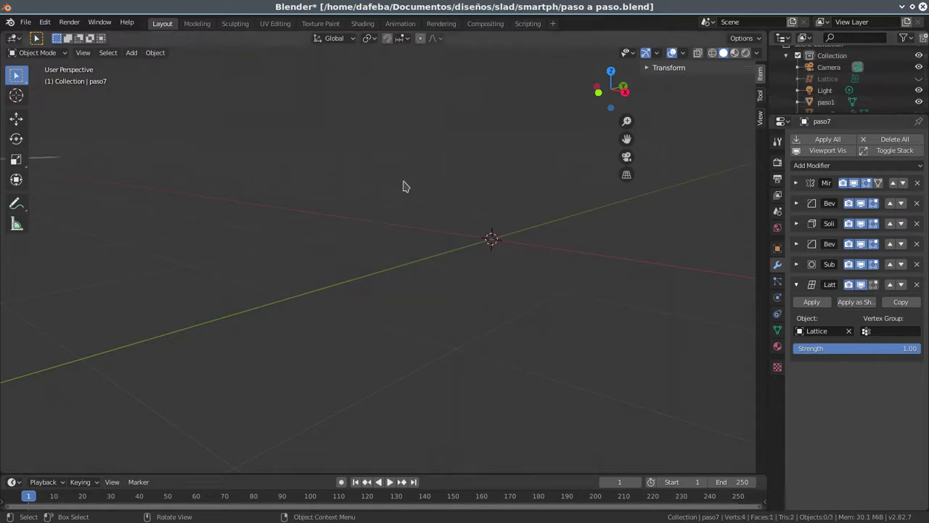
mouse_move(402, 184)
middle_down()
mouse_move(342, 228)
mouse_move(168, 204)
middle_up()
click(185, 214)
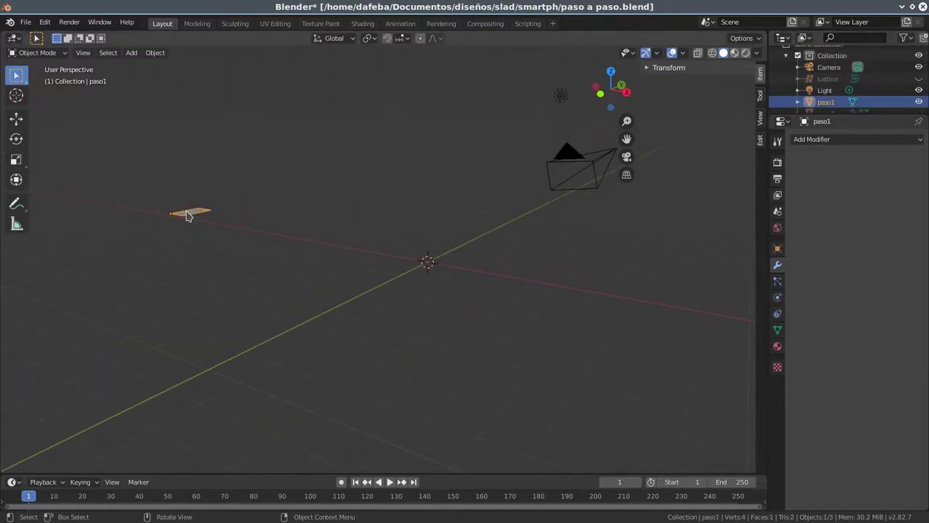
key(KP_Decimal)
mouse_move(309, 249)
middle_down()
mouse_move(323, 261)
mouse_move(319, 290)
mouse_move(262, 365)
middle_up()
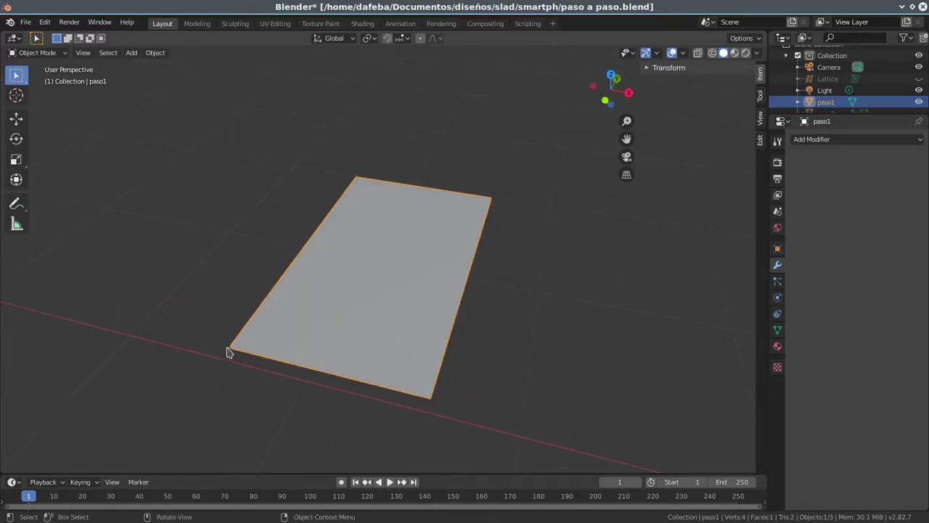
In Edit Mode, read paso1's top-right corner vertex position (1 m, 1.8 m) in the Transform panel.
key(Tab)
click(487, 190)
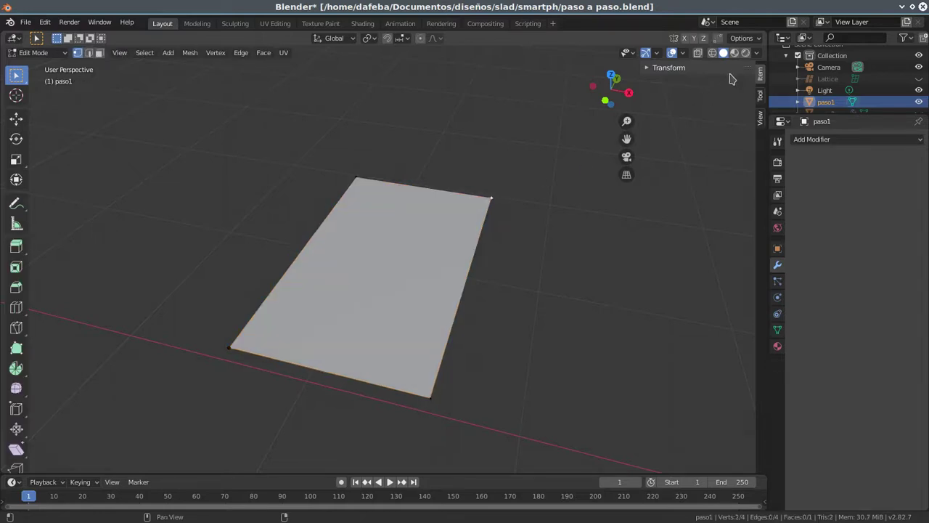
click(659, 70)
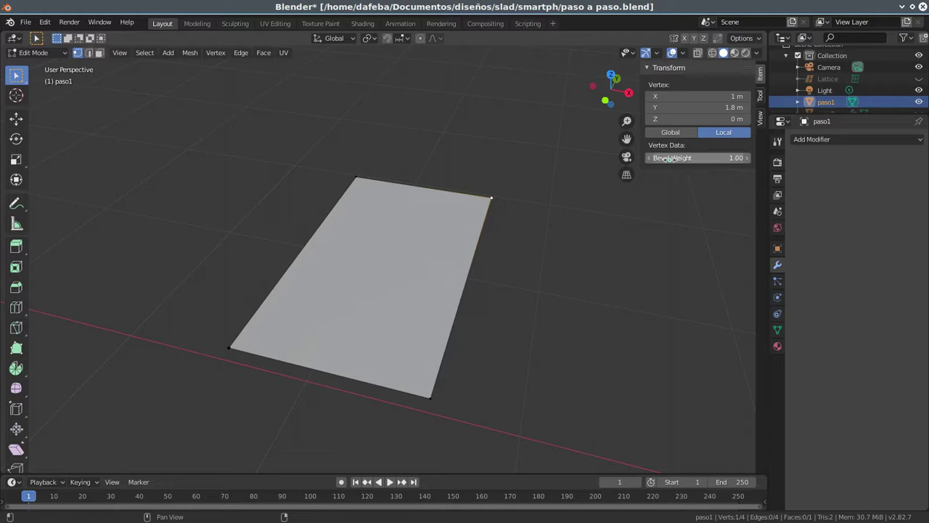
mouse_move(491, 310)
middle_down()
mouse_move(477, 321)
mouse_move(471, 313)
middle_up()
click(309, 373)
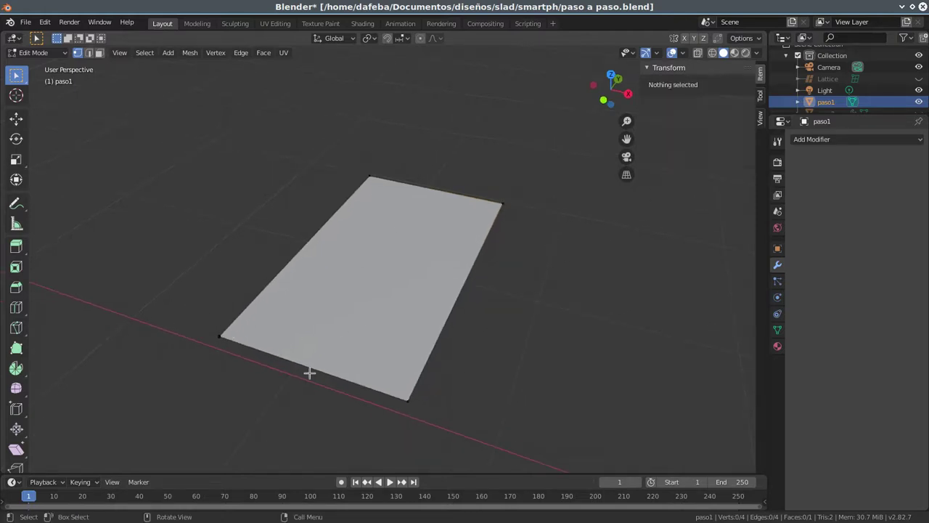
In the Outliner, show the paso2 plane and hide paso1.
scroll(806, 87, down, 2)
click(799, 78)
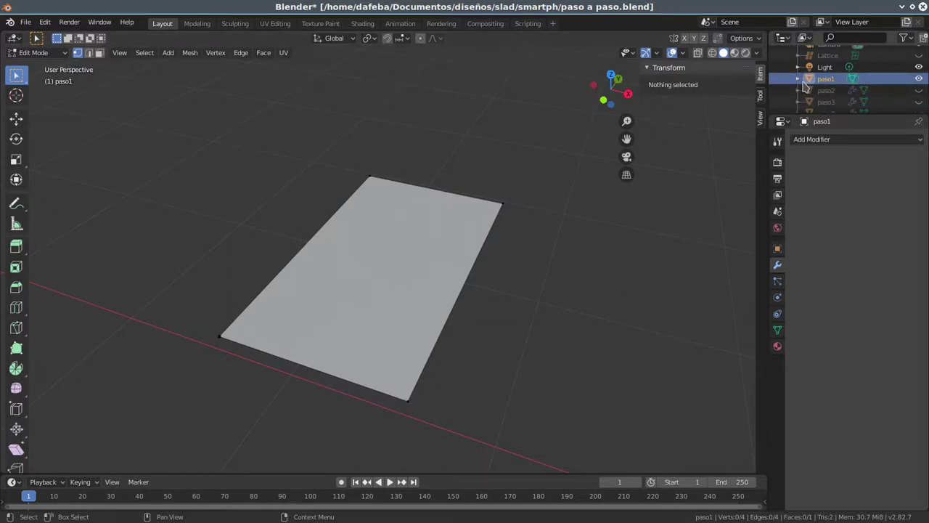
click(798, 79)
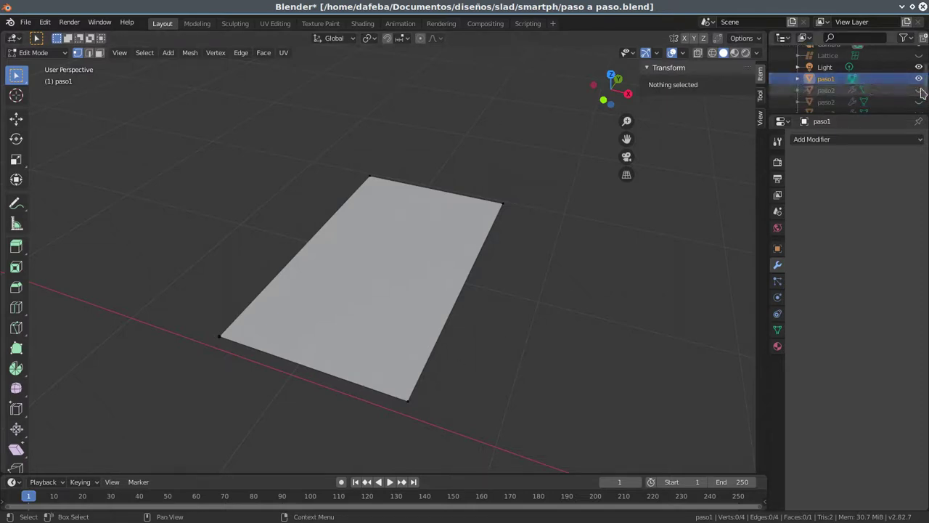
click(919, 89)
click(919, 78)
scroll(580, 369, up, 2)
scroll(465, 307, up, 2)
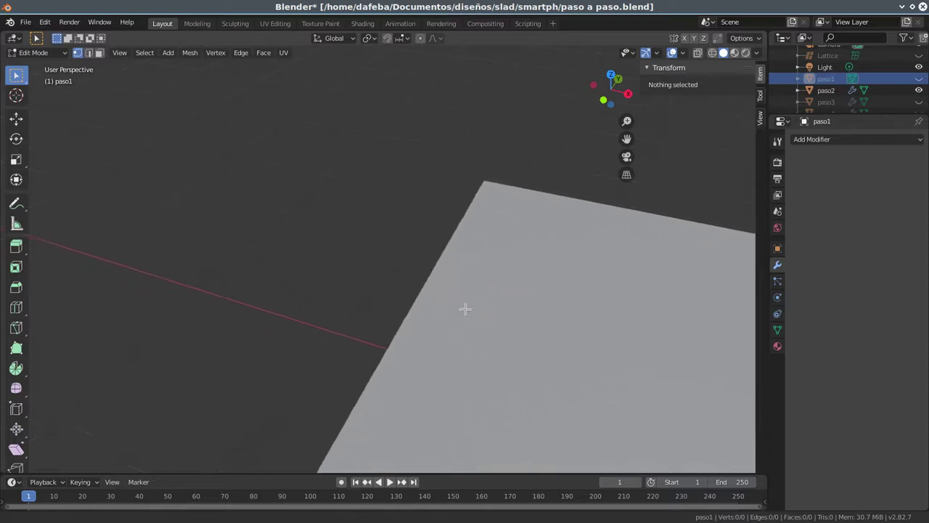
scroll(314, 250, up, 3)
Return to object mode and select the paso2 plane.
scroll(314, 250, down, 3)
key(Tab)
click(315, 224)
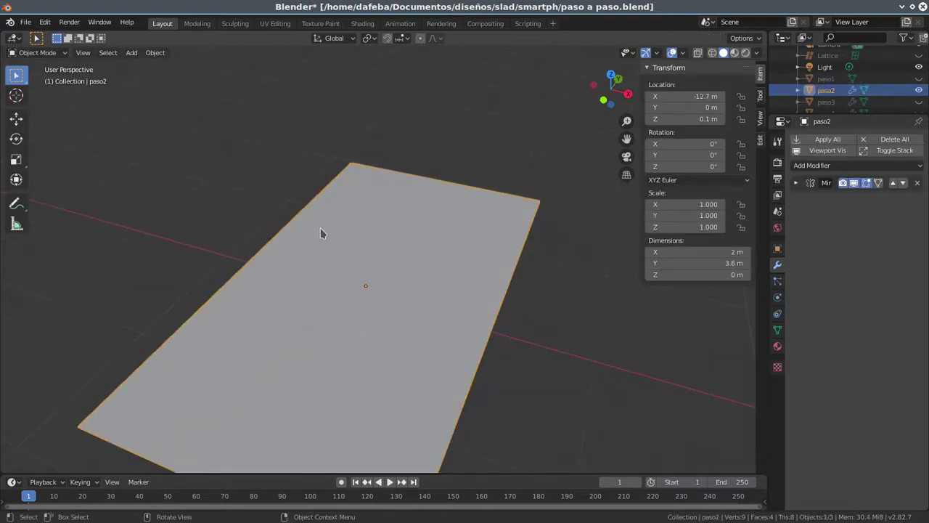
scroll(321, 232, down, 2)
scroll(321, 232, down, 1)
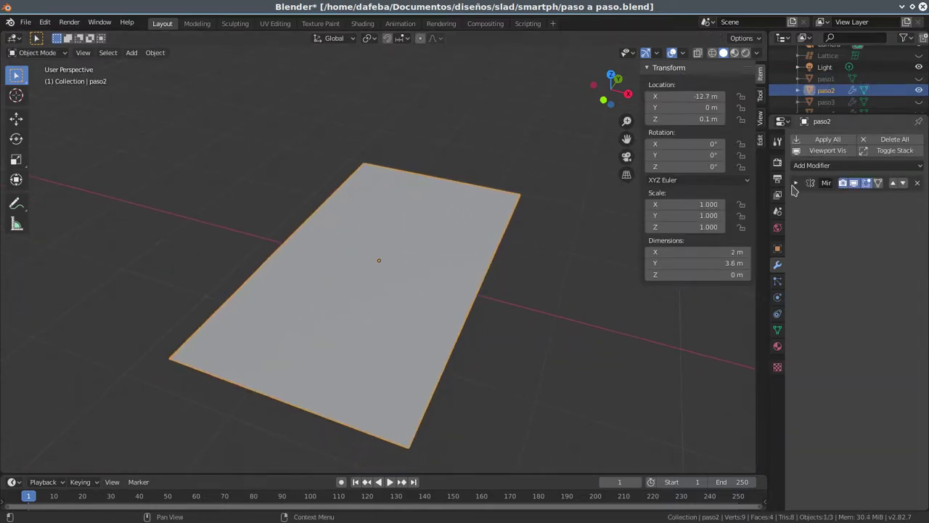
Toggle paso2's Mirror X and Y axes off and back on, then swap paso2 for paso3.
click(795, 183)
click(799, 242)
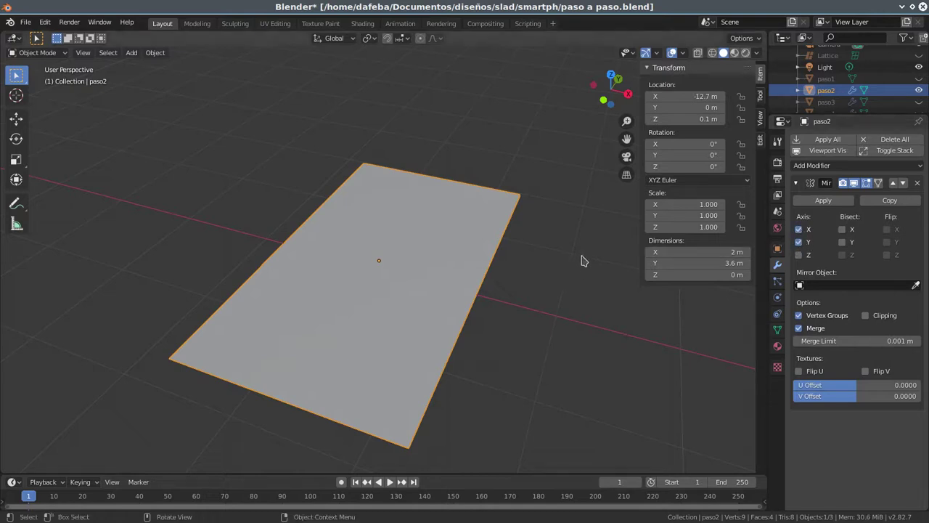
click(798, 242)
click(798, 230)
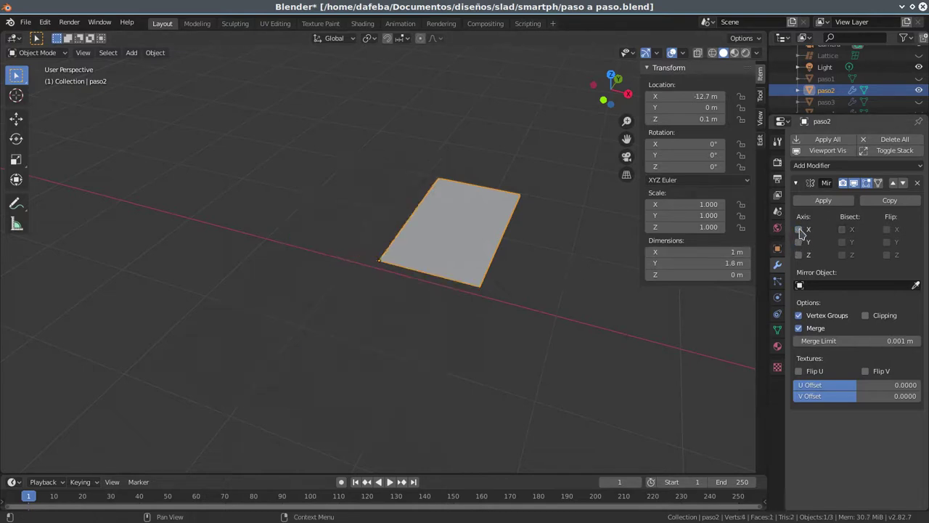
click(799, 230)
click(799, 241)
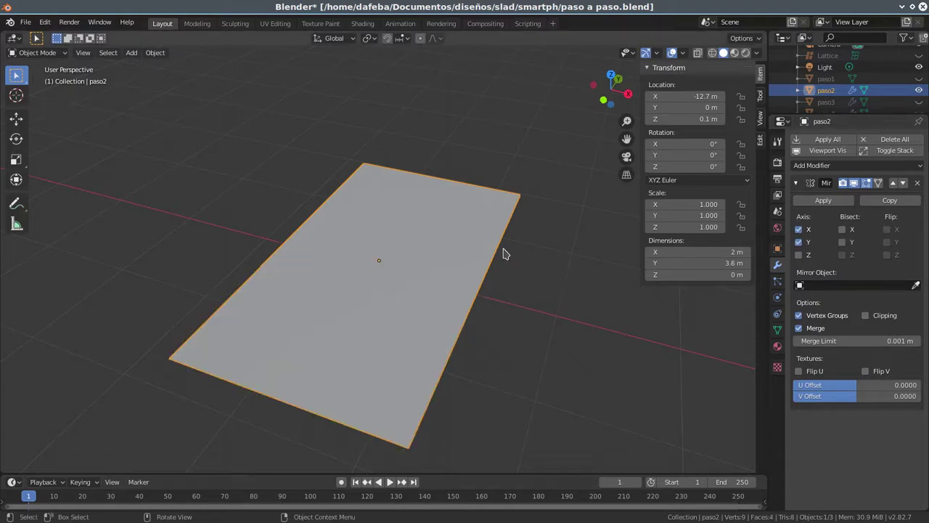
click(798, 185)
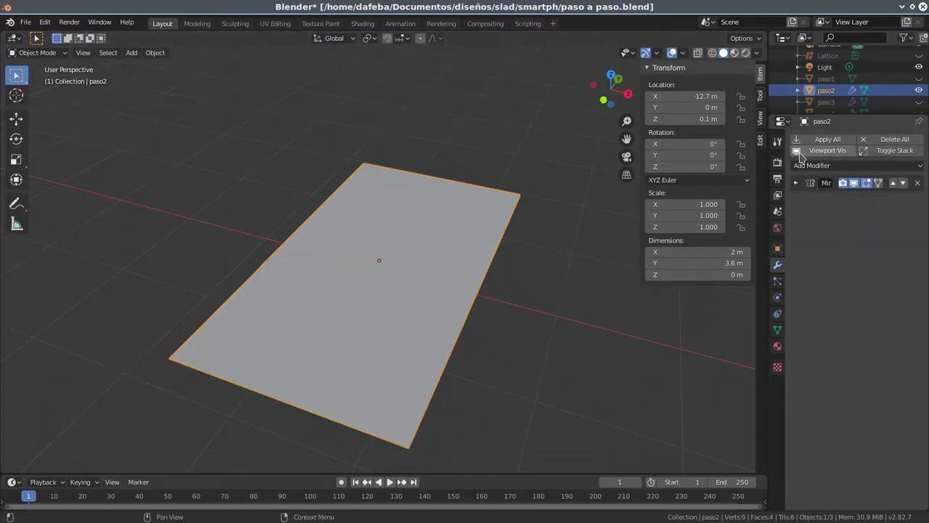
click(918, 97)
click(571, 312)
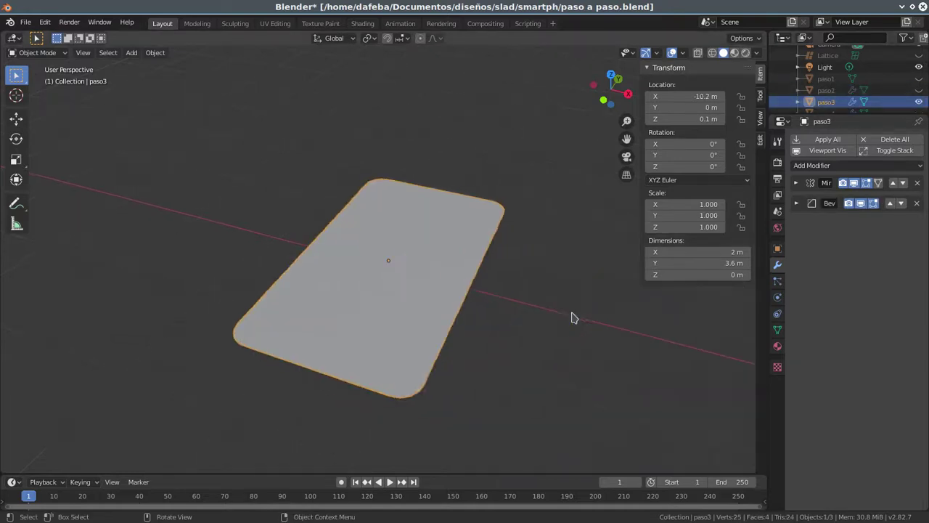
Expand paso3's Bevel modifier and drag its width from 0.33 m to 0.19 m.
key(Tab)
key(Tab)
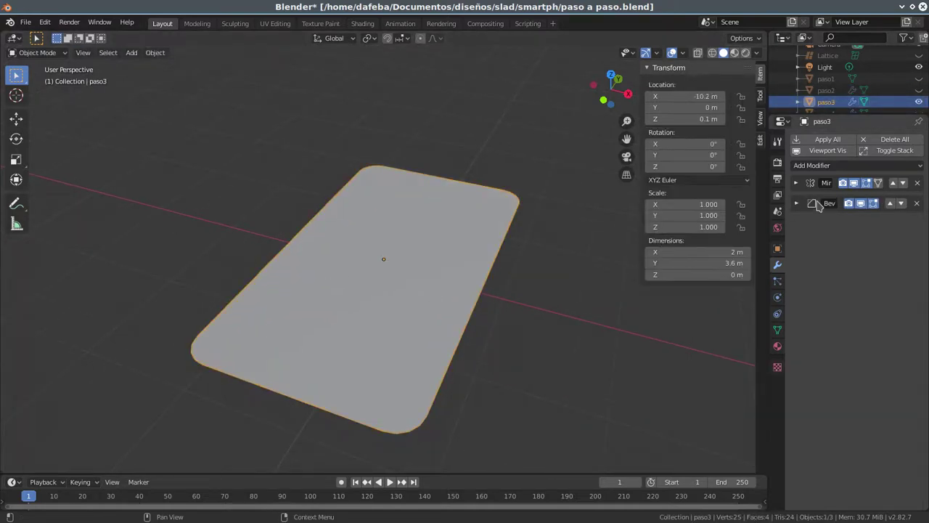
click(797, 204)
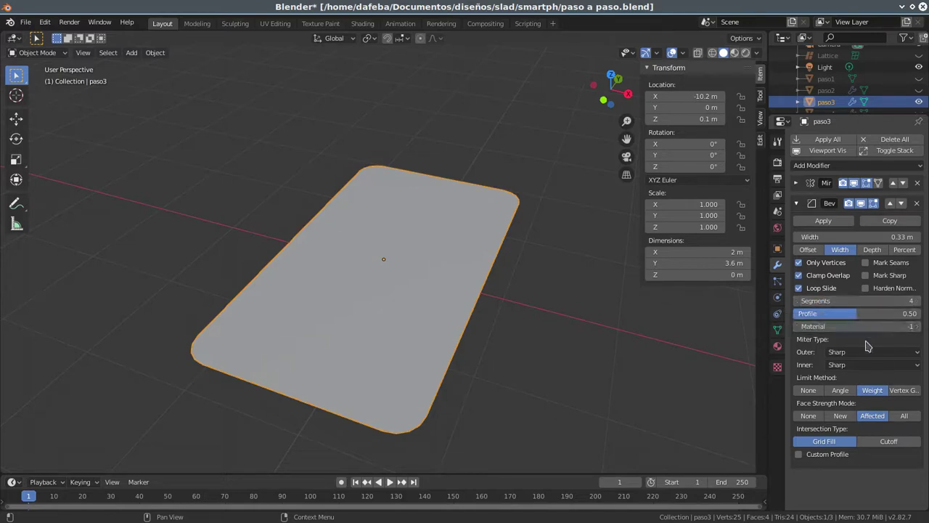
mouse_move(879, 236)
mouse_down()
mouse_move(900, 237)
mouse_move(874, 236)
mouse_up()
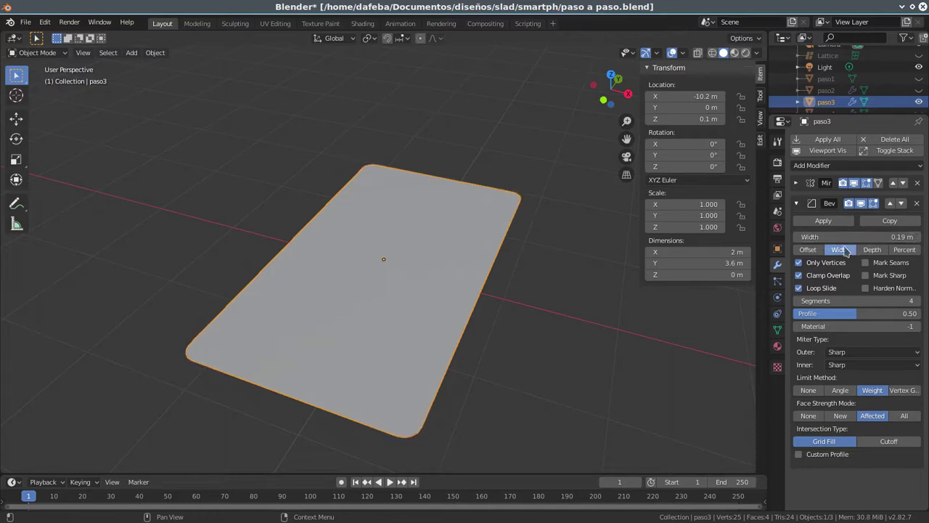
Hide paso3, then show, select and frame the paso4 slab.
click(918, 102)
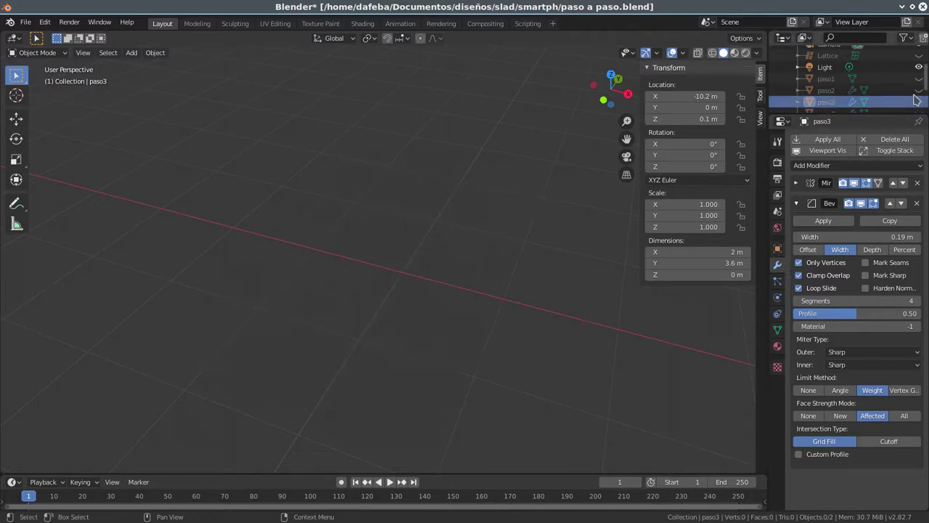
scroll(918, 100, down, 1)
click(918, 91)
click(897, 91)
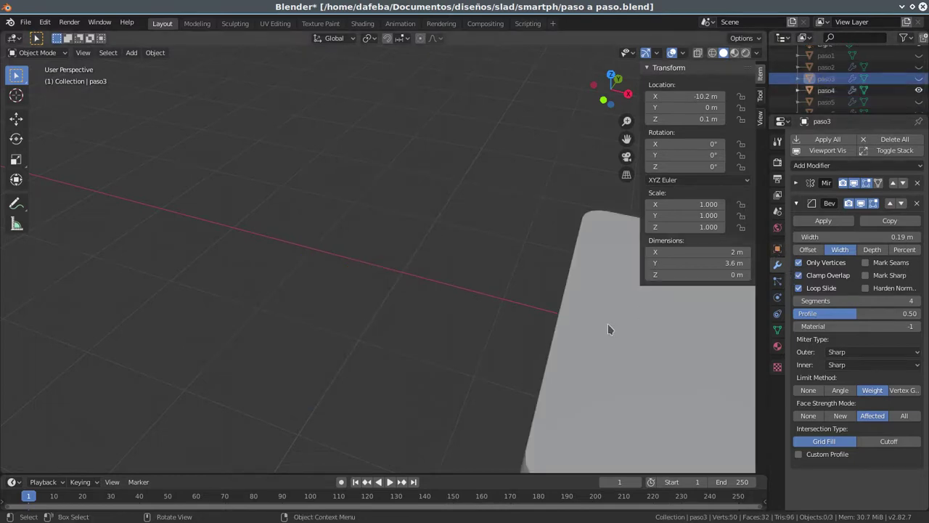
key(KP_Decimal)
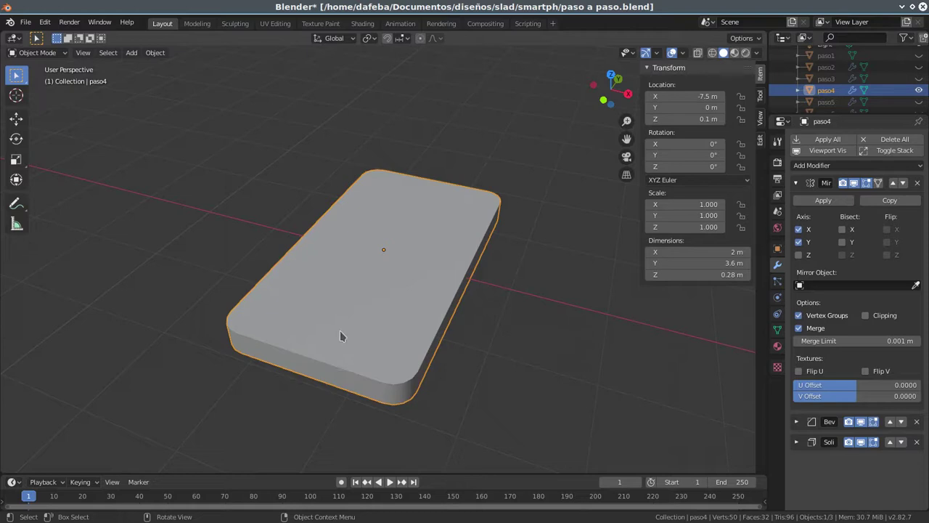
Collapse Mirror, expand Solidify and set paso4's thickness to 0.17 m.
click(796, 182)
click(797, 223)
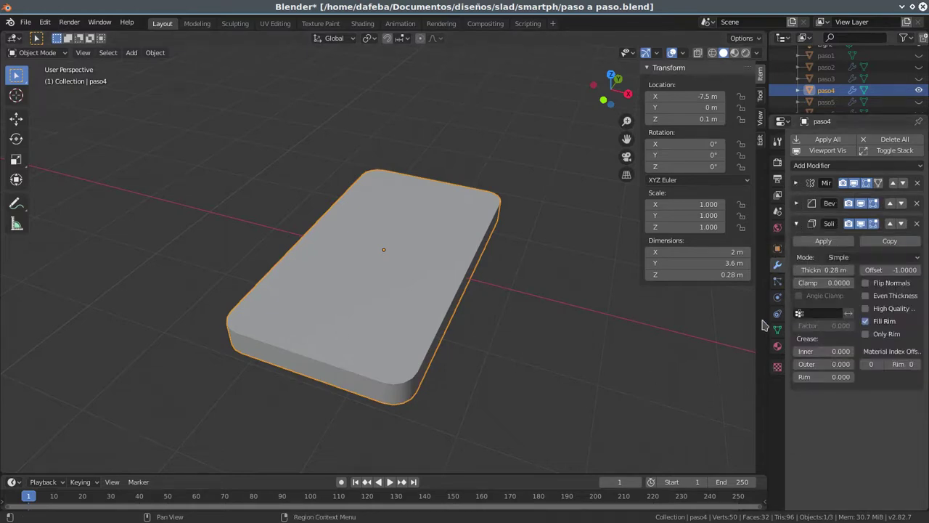
middle_drag(550, 336, 334, 341)
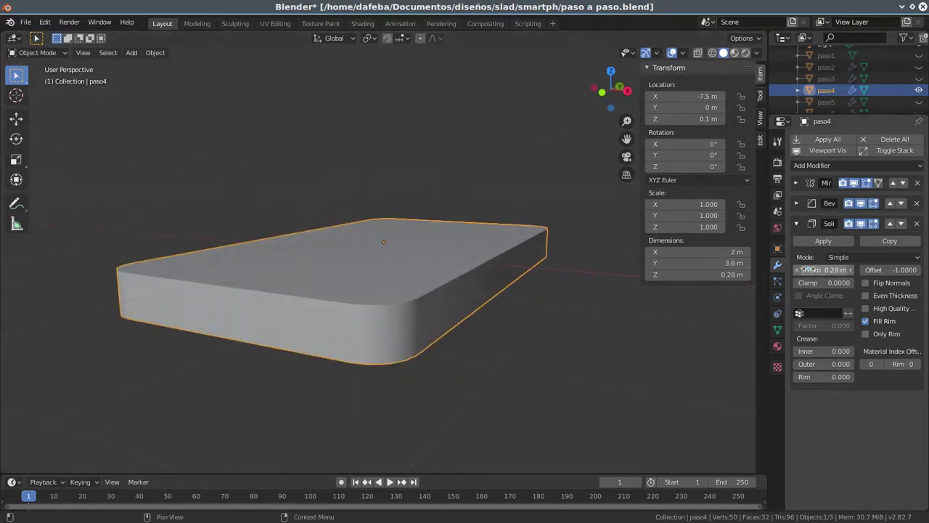
drag(827, 270, 810, 269)
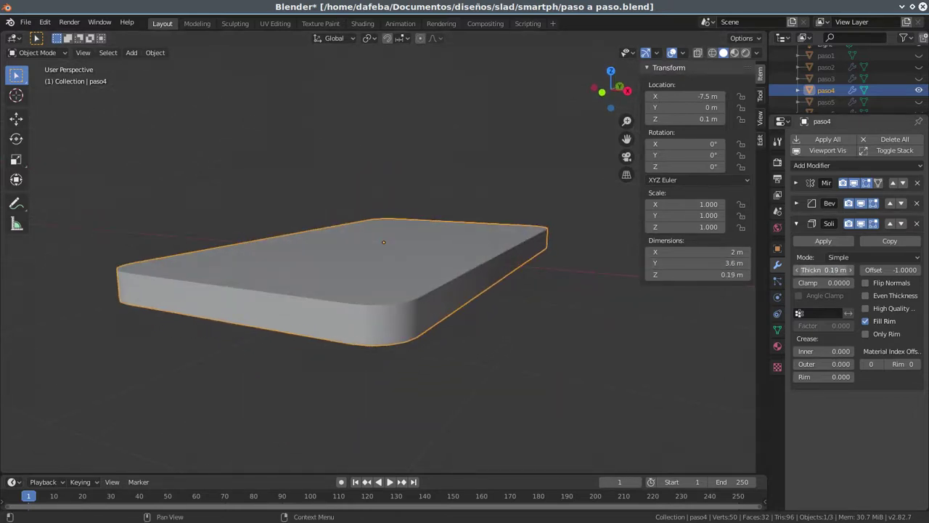
drag(827, 269, 842, 269)
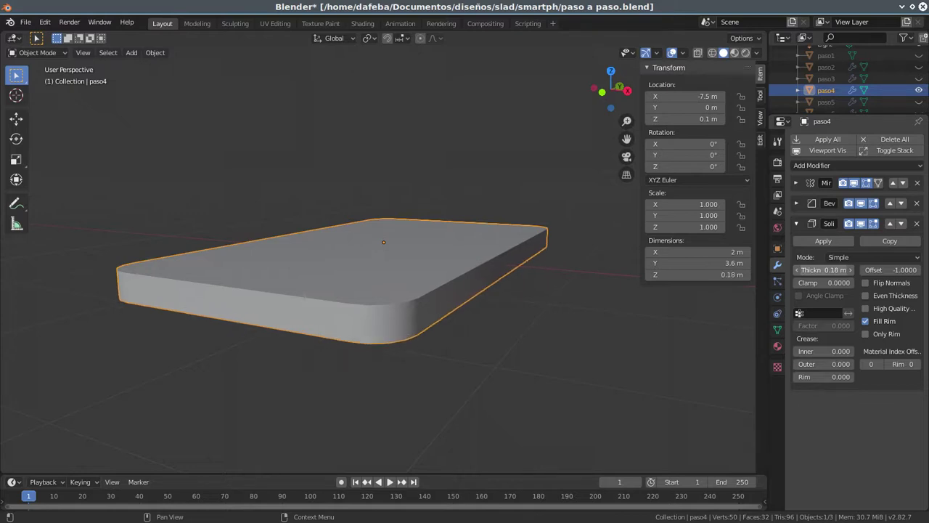
scroll(446, 314, down, 2)
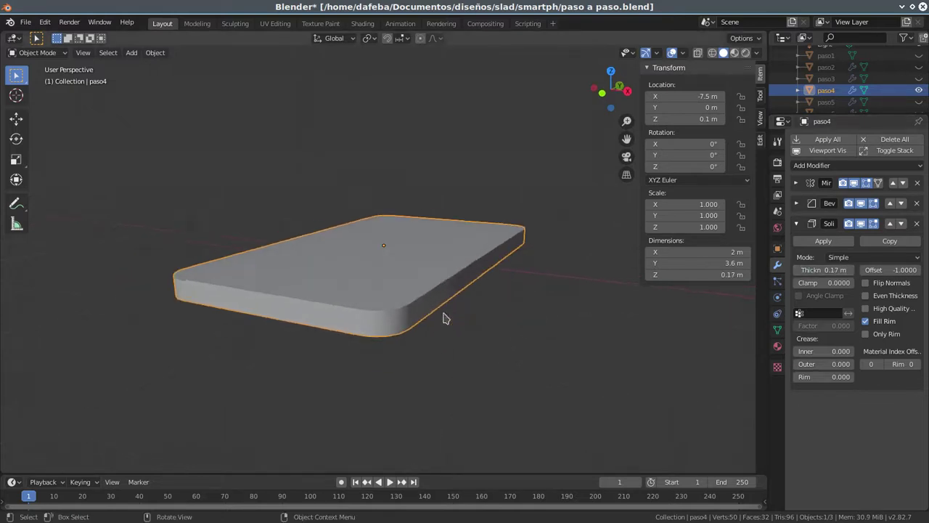
scroll(450, 315, down, 2)
mouse_move(459, 316)
middle_down()
mouse_move(407, 311)
mouse_move(432, 319)
middle_up()
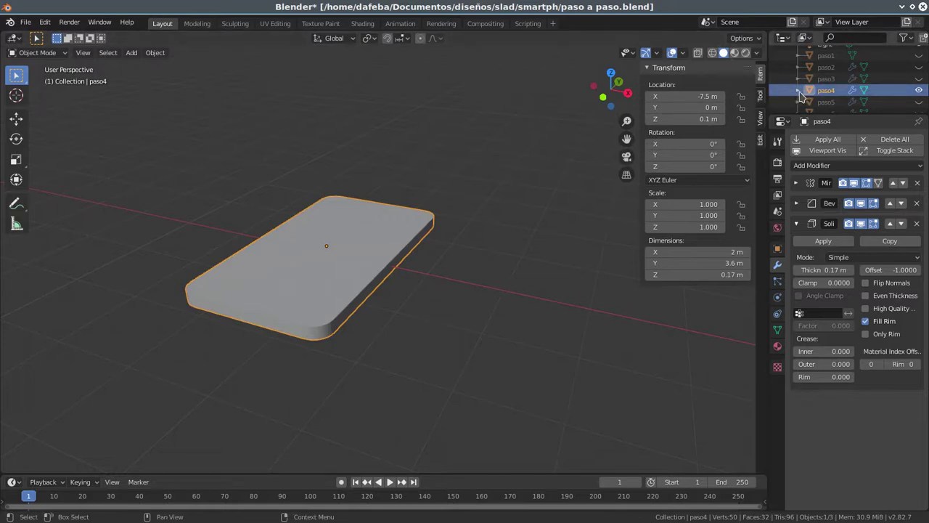
Hide paso4, then show and select the paso5 slab.
click(799, 91)
click(799, 92)
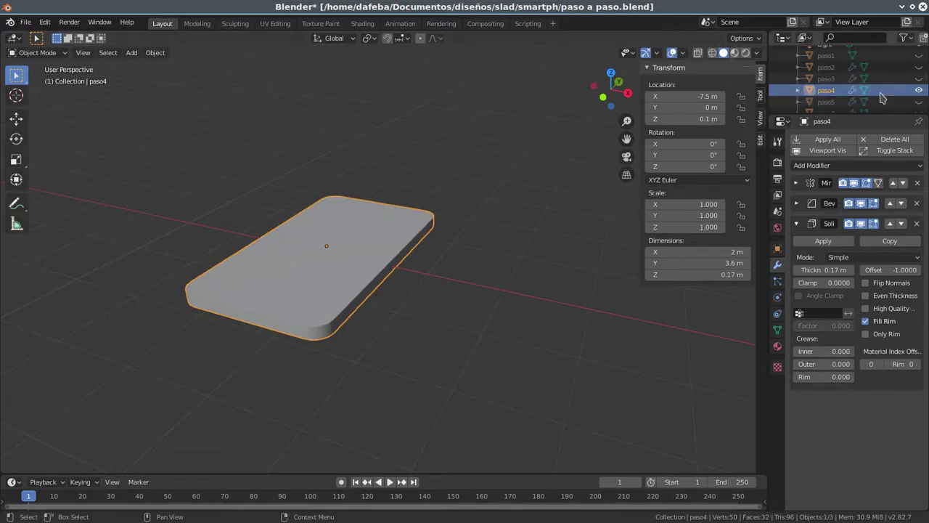
click(919, 90)
click(919, 102)
click(527, 324)
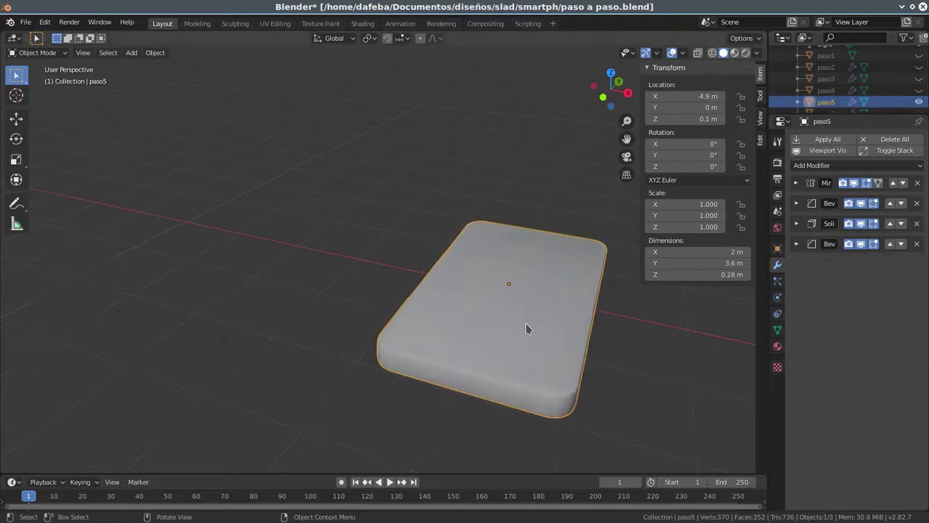
shift+middle_drag(527, 328, 396, 293)
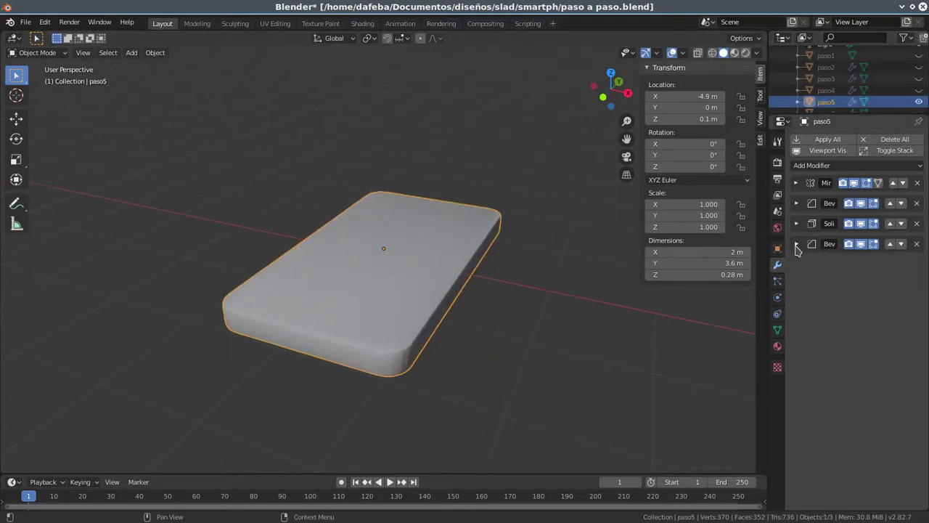
Expand paso5's second Bevel (0.12 m, 2 segments) and inspect the bevelled edges up close.
click(796, 245)
middle_drag(360, 365, 358, 321)
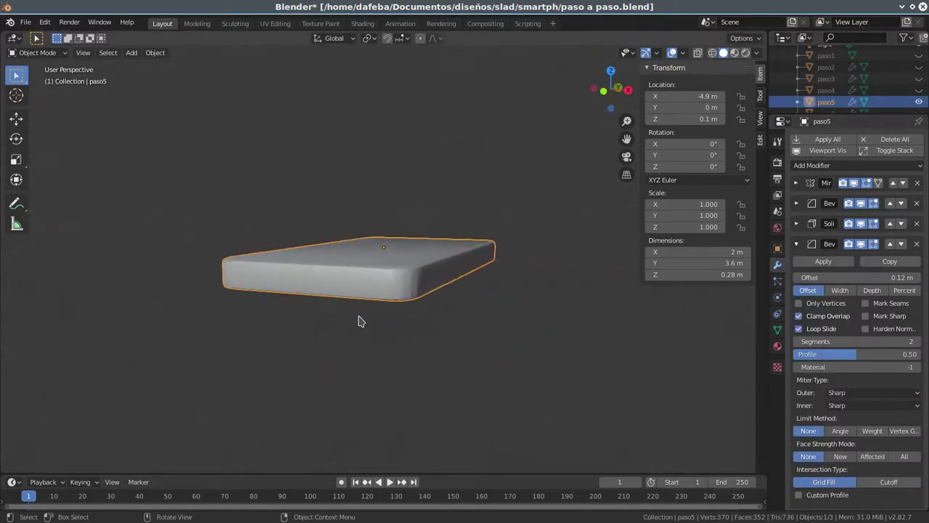
scroll(361, 312, up, 2)
scroll(363, 287, up, 3)
middle_drag(363, 283, 387, 295)
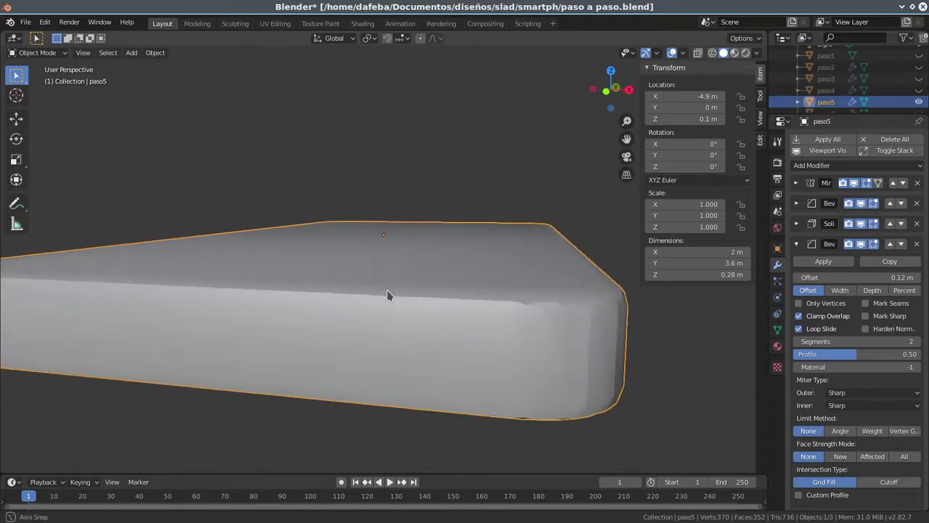
key(Tab)
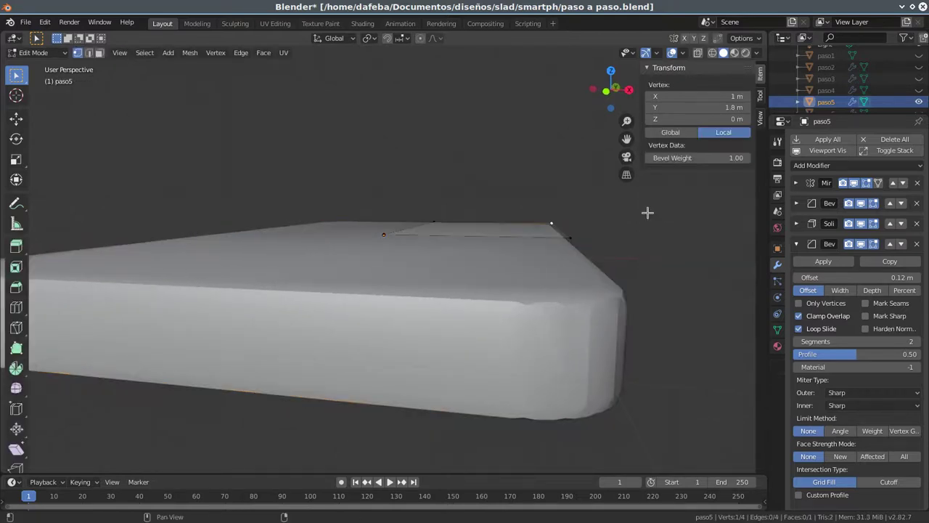
middle_drag(525, 270, 380, 277)
key(Tab)
middle_drag(523, 276, 438, 280)
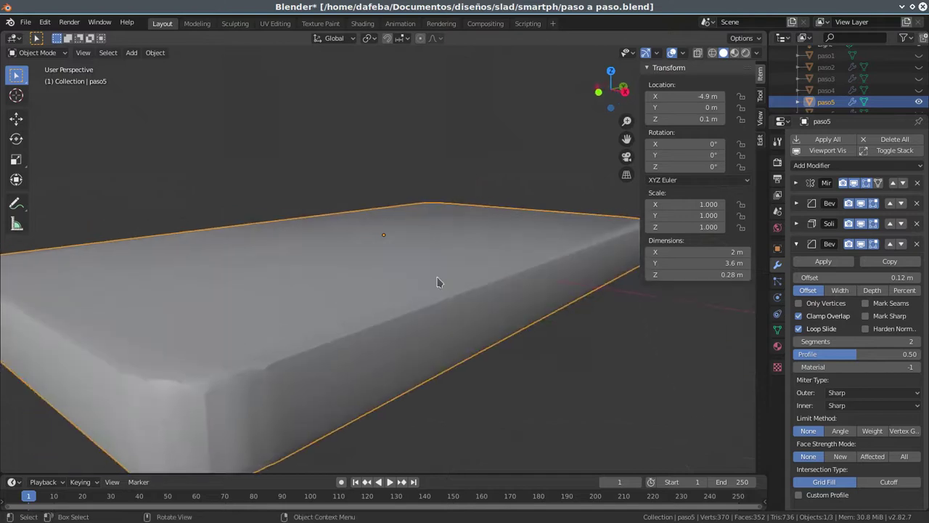
scroll(332, 305, down, 4)
middle_drag(332, 305, 335, 332)
scroll(356, 332, up, 1)
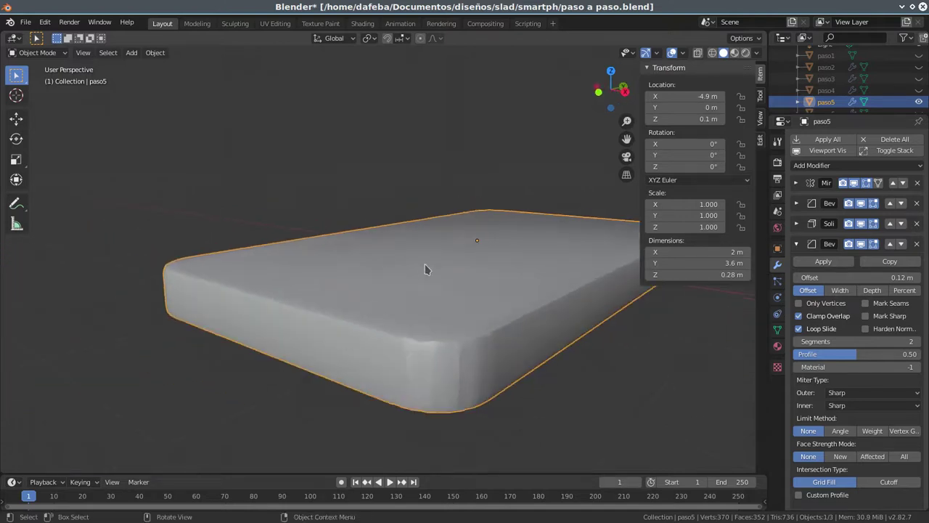
Toggle X-ray on and off, then enable the Wireframe overlay on the slab.
click(696, 54)
click(696, 53)
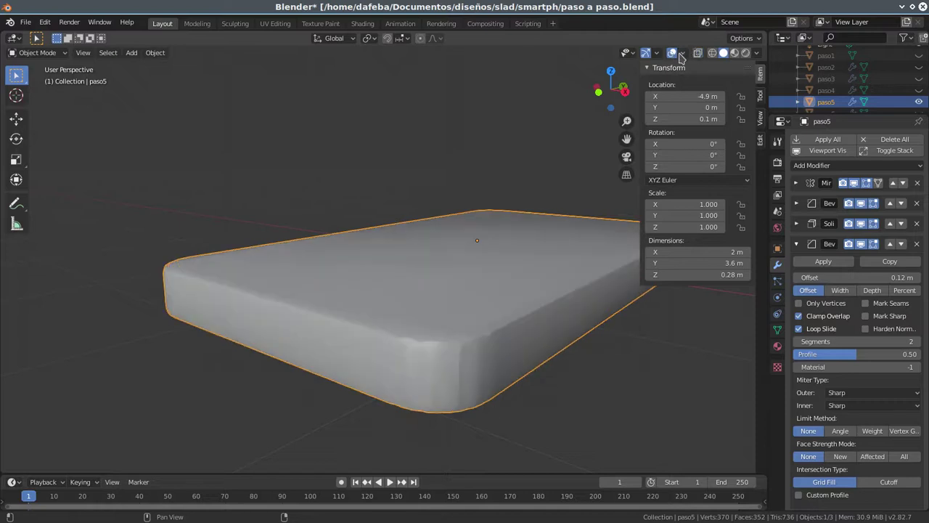
click(682, 53)
click(614, 249)
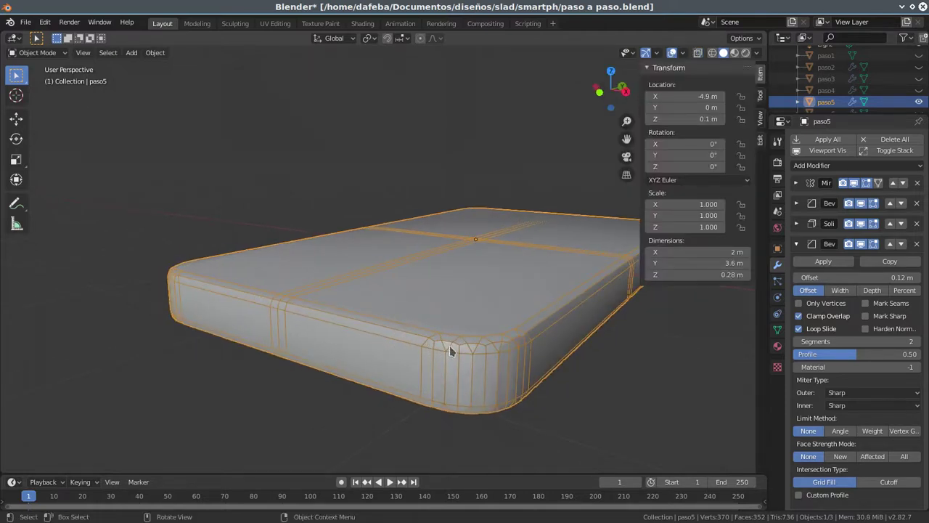
mouse_move(449, 347)
middle_down()
mouse_move(368, 348)
mouse_move(411, 368)
middle_up()
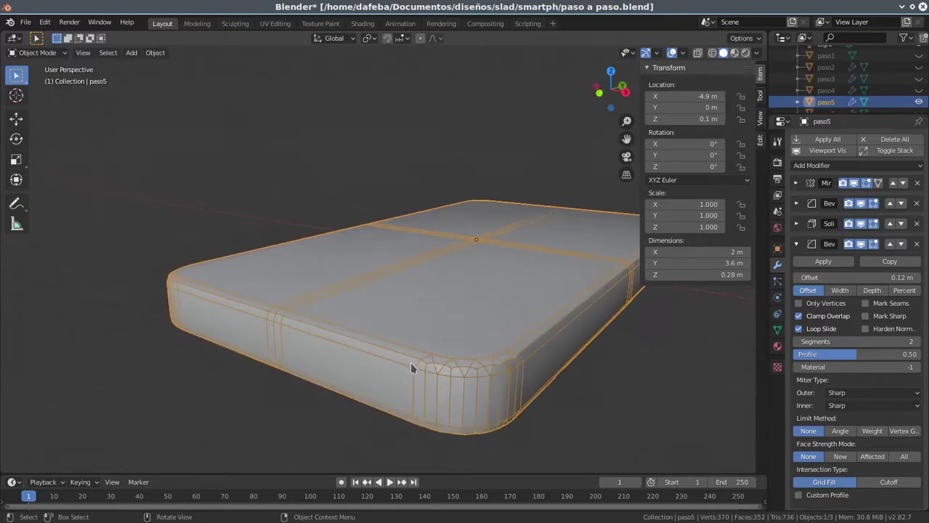
Hide the earlier paso1–paso4 stages, then hide paso5 itself.
key(Tab)
key(Tab)
key(shift+h)
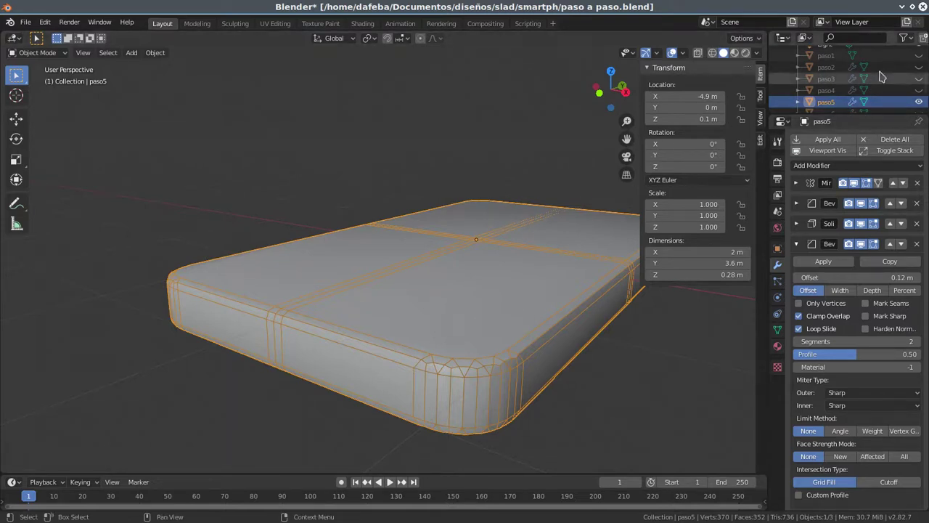
click(918, 101)
scroll(918, 101, down, 2)
Show, select and frame the paso6 stage.
click(918, 91)
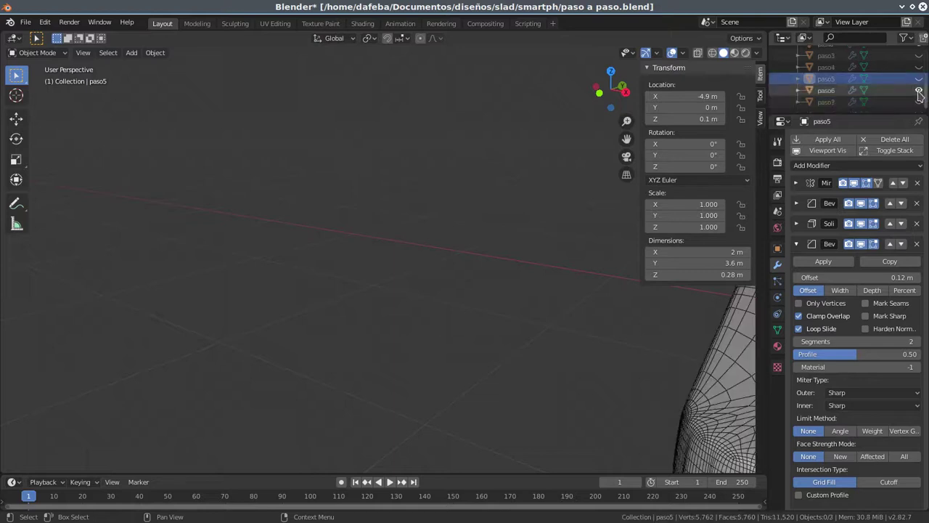
click(639, 363)
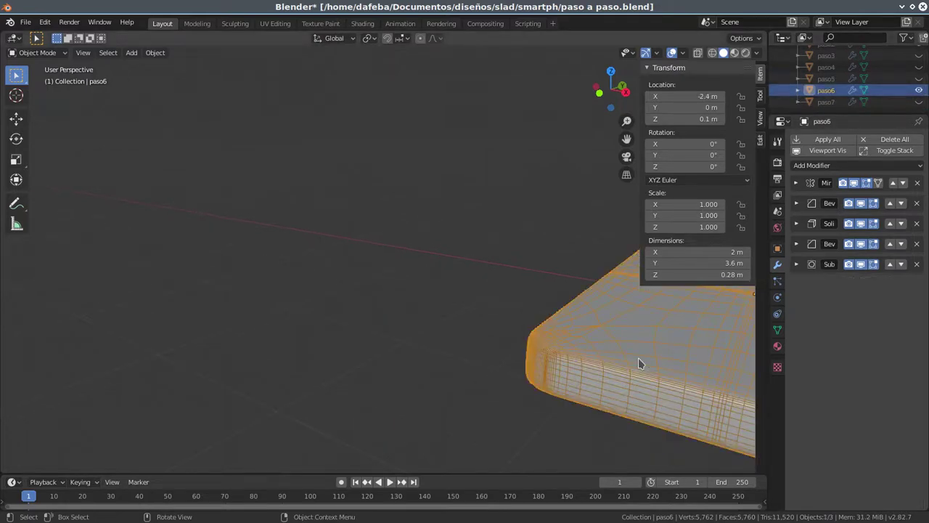
key(KP_Decimal)
Expand paso6's two-level Catmull-Clark Subdivision Surface modifier, then hide paso6 and show paso7.
click(796, 264)
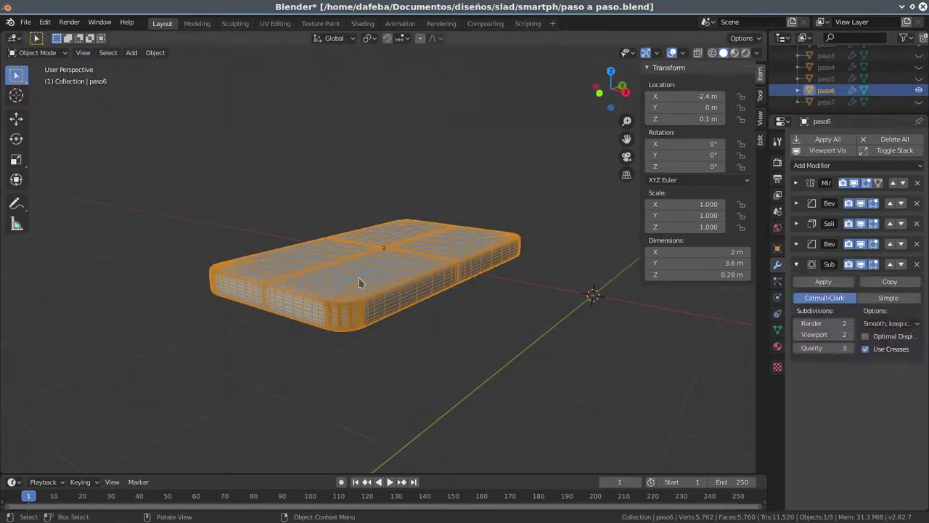
scroll(290, 282, up, 2)
scroll(284, 277, up, 2)
mouse_move(284, 277)
middle_down()
mouse_move(324, 279)
mouse_move(361, 216)
mouse_move(394, 328)
mouse_move(394, 305)
middle_up()
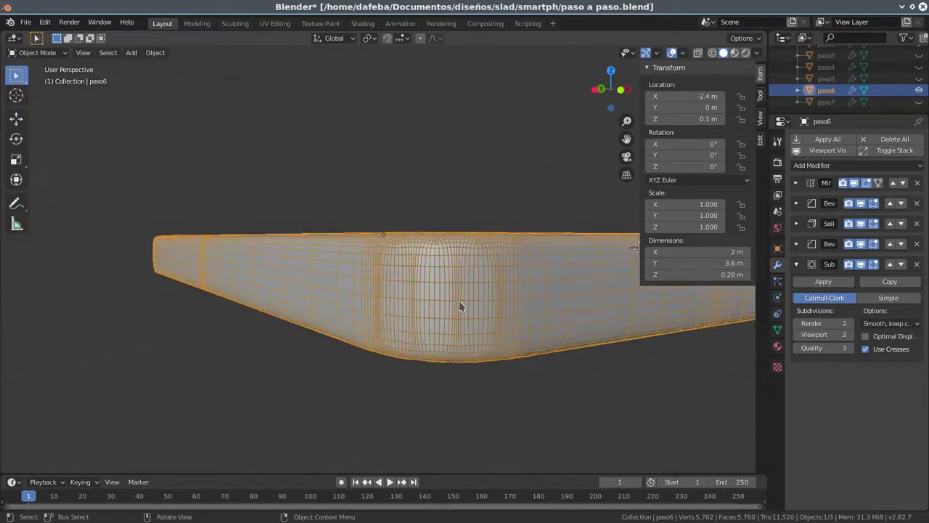
mouse_move(461, 307)
middle_down()
mouse_move(392, 300)
mouse_move(370, 284)
mouse_move(467, 274)
mouse_move(457, 294)
mouse_move(416, 303)
mouse_move(377, 290)
middle_up()
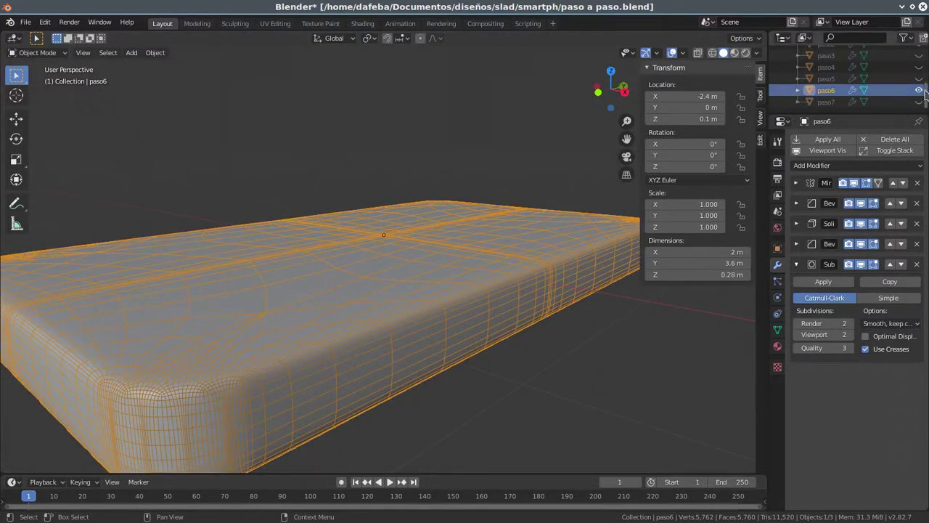
click(919, 91)
click(919, 102)
Select and frame the paso7 phone body.
click(602, 358)
key(KP_Decimal)
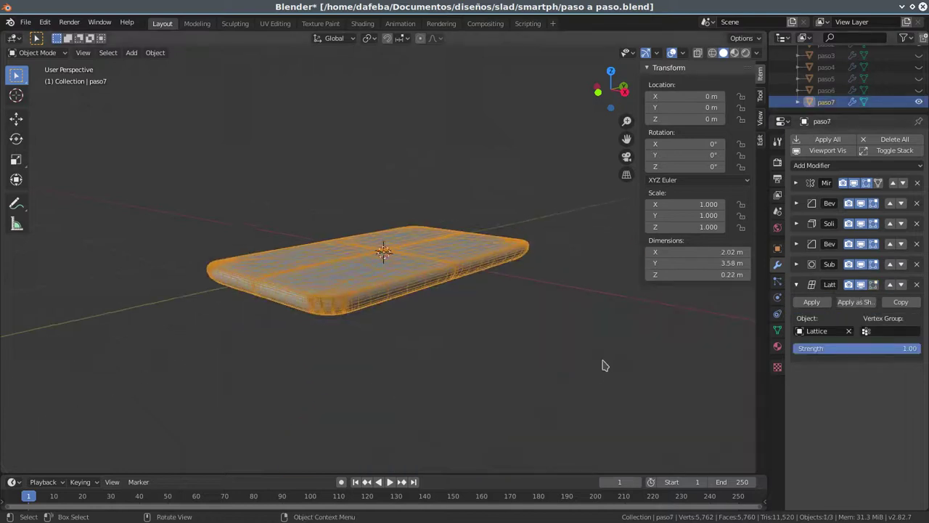
key(Tab)
key(Tab)
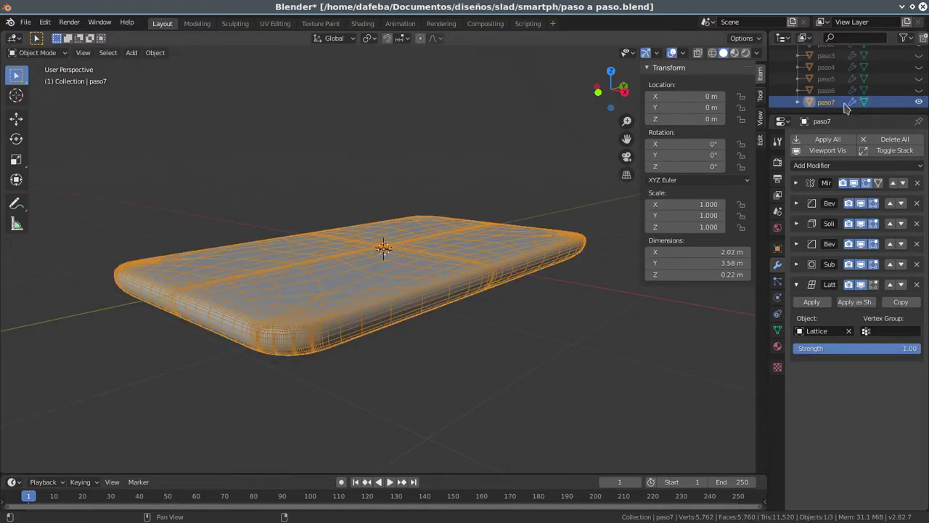
middle_drag(341, 298, 363, 283)
scroll(363, 282, down, 2)
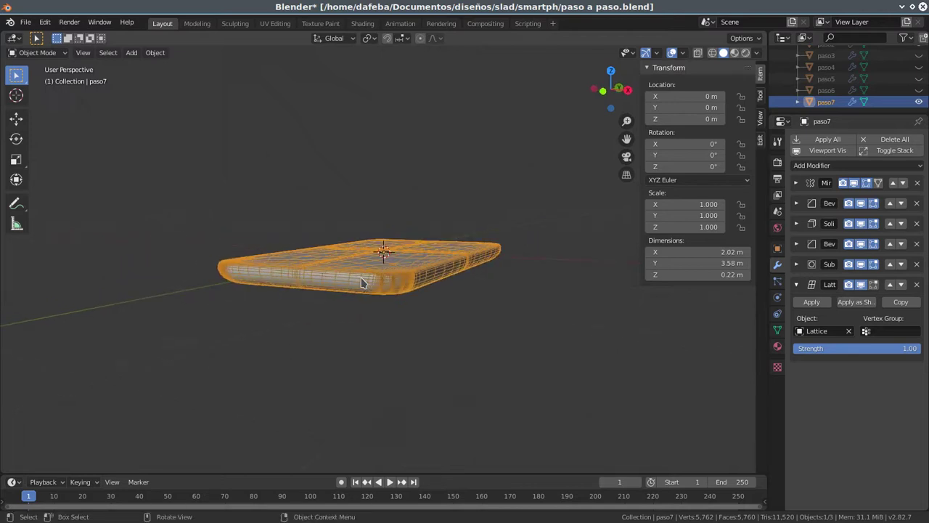
Unhide the Lattice object at the top of the Outliner.
scroll(811, 97, up, 2)
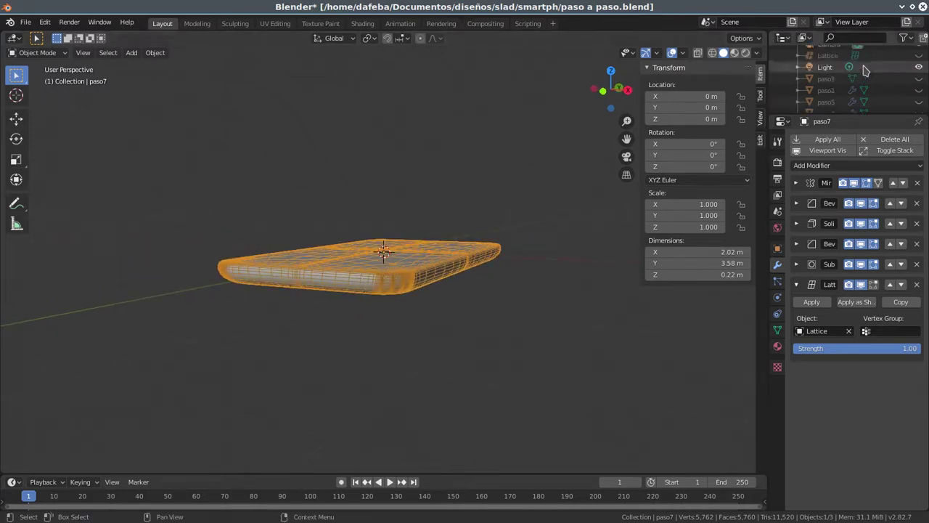
scroll(811, 98, up, 2)
scroll(811, 98, up, 2)
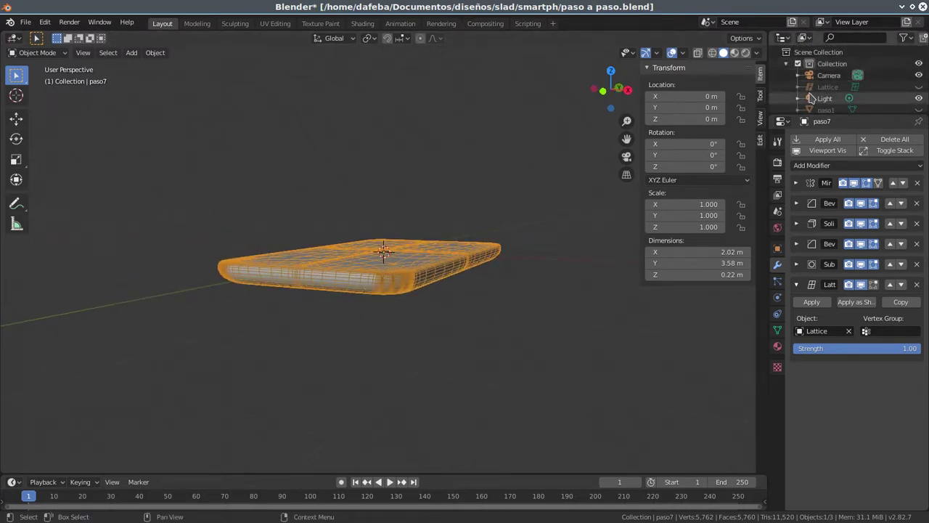
click(919, 86)
mouse_move(486, 208)
middle_down()
mouse_move(376, 248)
mouse_move(296, 261)
mouse_move(291, 235)
mouse_move(357, 255)
mouse_move(488, 254)
middle_up()
scroll(296, 261, up, 3)
In front view, scale the Lattice's top row of points to about 1.09, then leave Edit Mode.
click(435, 251)
key(Tab)
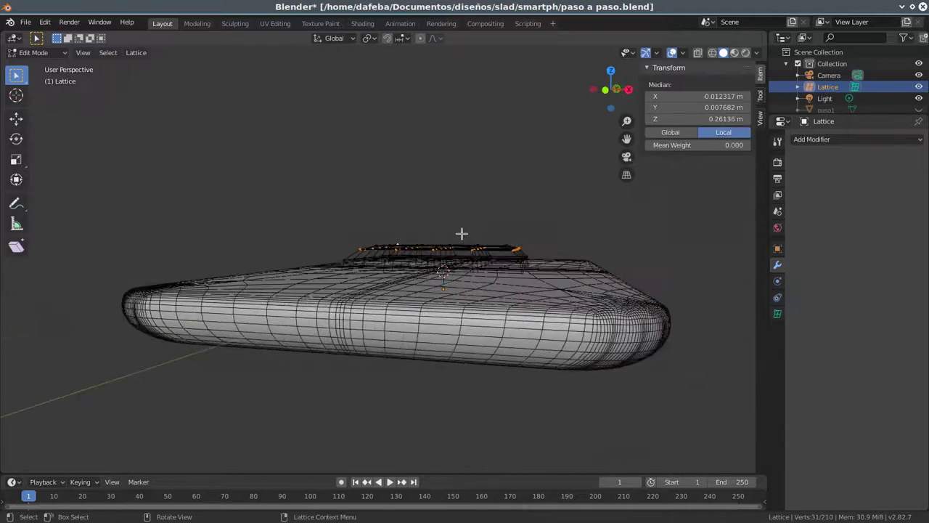
key(KP_1)
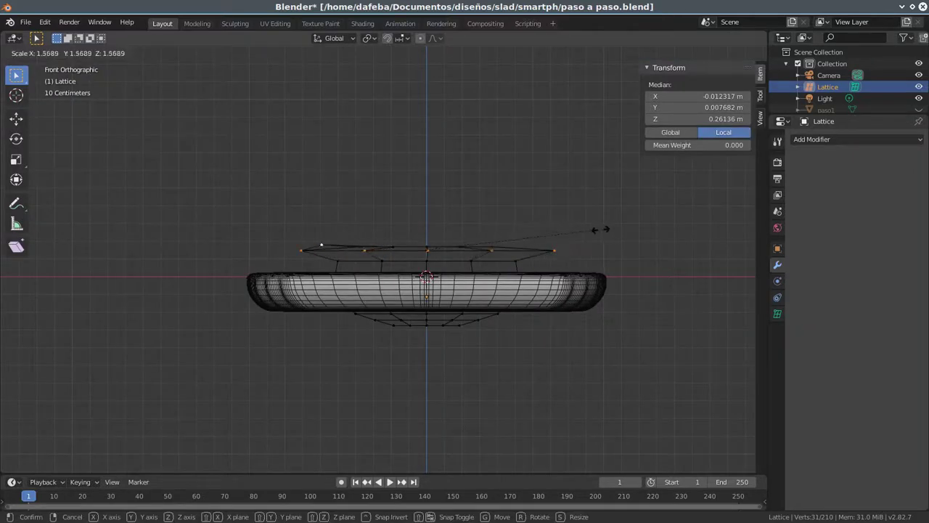
right_click(502, 230)
key(s)
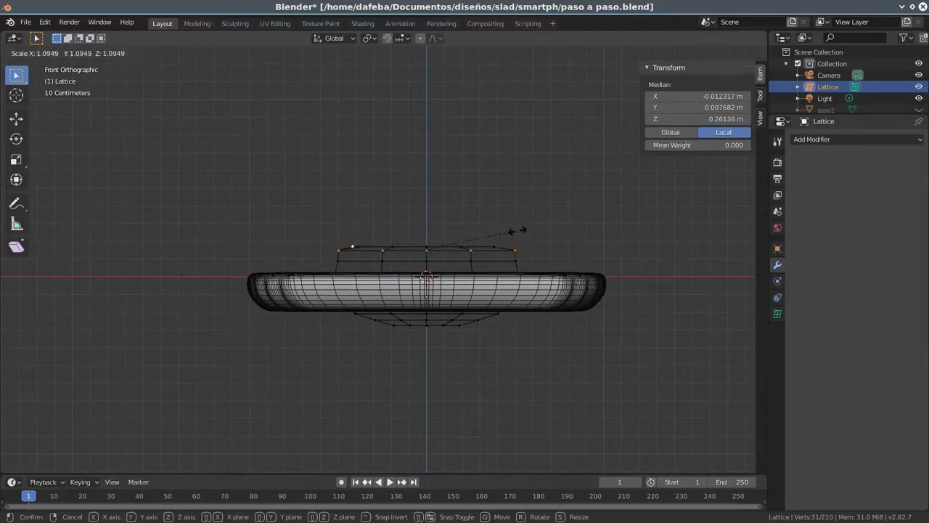
click(522, 230)
mouse_move(542, 243)
middle_down()
mouse_move(494, 262)
mouse_move(510, 322)
middle_up()
key(Tab)
click(508, 351)
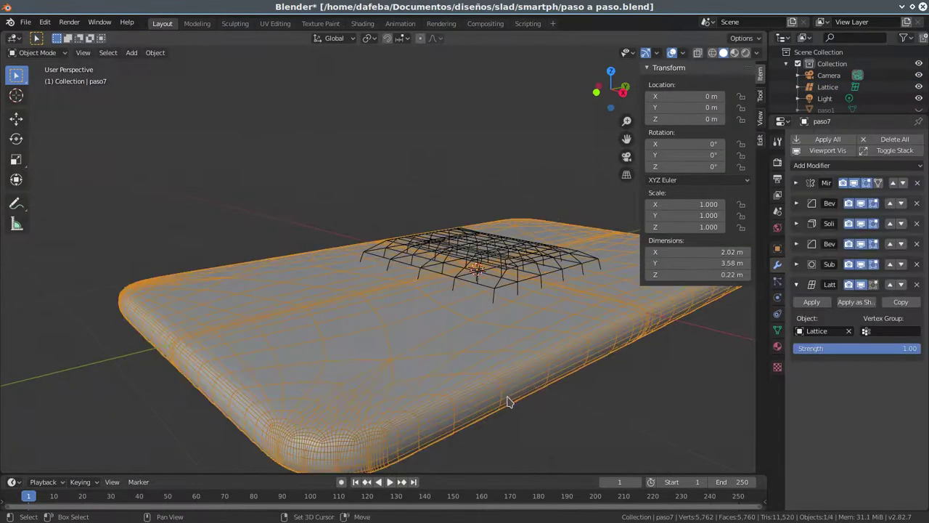
middle_drag(458, 366, 416, 323)
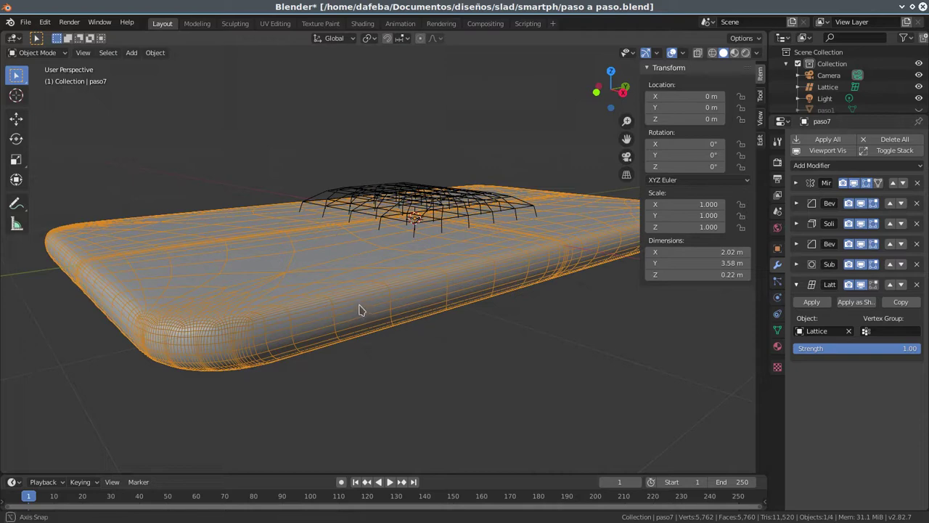
mouse_move(360, 310)
middle_down()
mouse_move(458, 297)
mouse_move(503, 302)
mouse_move(358, 328)
mouse_move(326, 305)
mouse_move(275, 293)
mouse_move(191, 296)
mouse_move(404, 304)
mouse_move(208, 302)
mouse_move(276, 313)
mouse_move(267, 284)
middle_up()
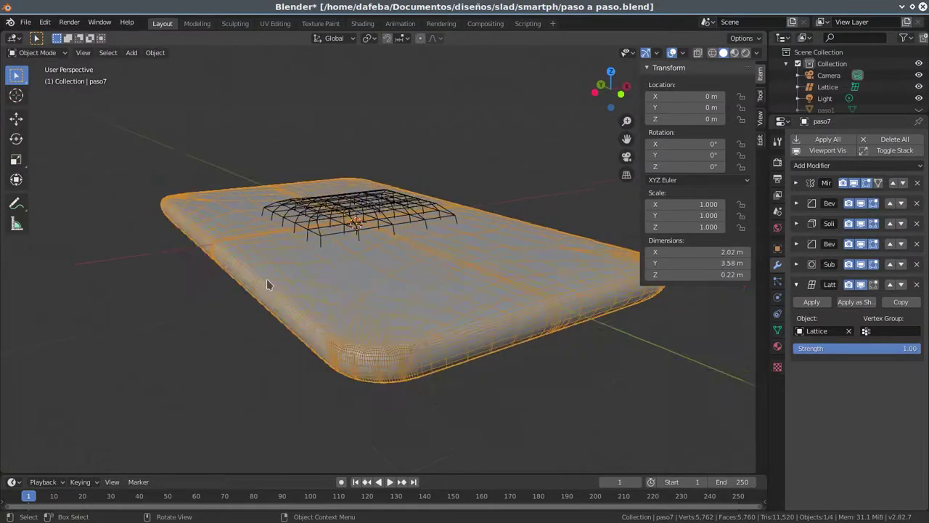
mouse_move(324, 273)
middle_down()
mouse_move(267, 280)
mouse_move(425, 295)
mouse_move(307, 311)
mouse_move(365, 336)
middle_up()
scroll(365, 336, down, 3)
Adjust the bevel weight of a corner vertex on paso7 in Edit Mode.
key(Tab)
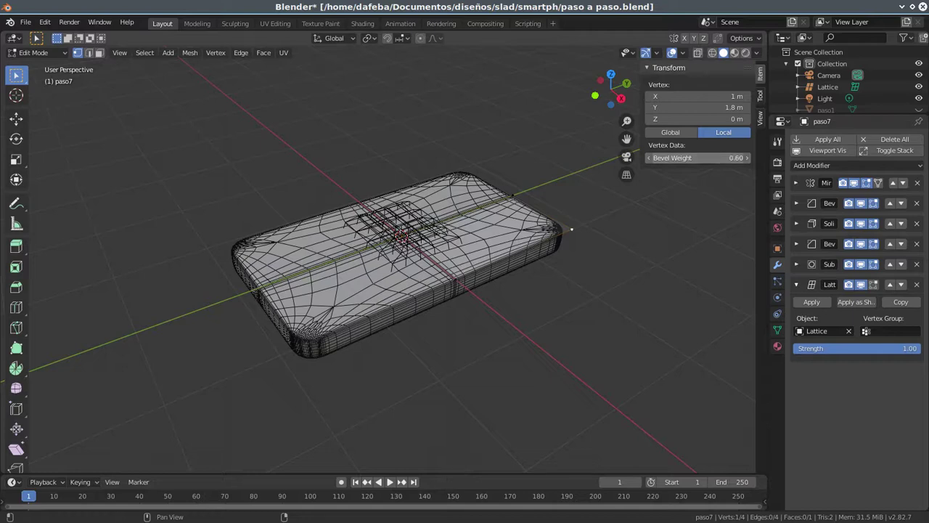
mouse_move(697, 158)
mouse_down()
mouse_move(675, 158)
mouse_move(740, 158)
mouse_up()
middle_drag(570, 225, 475, 249)
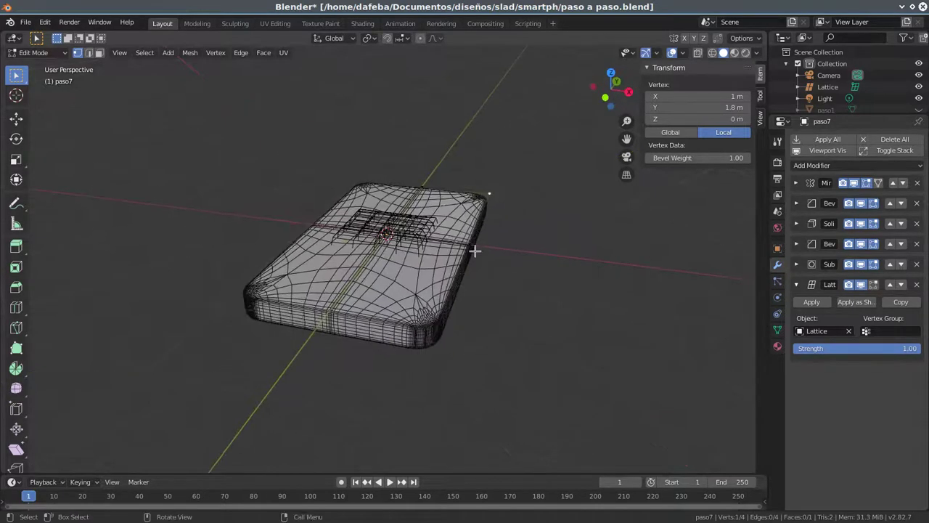
key(Tab)
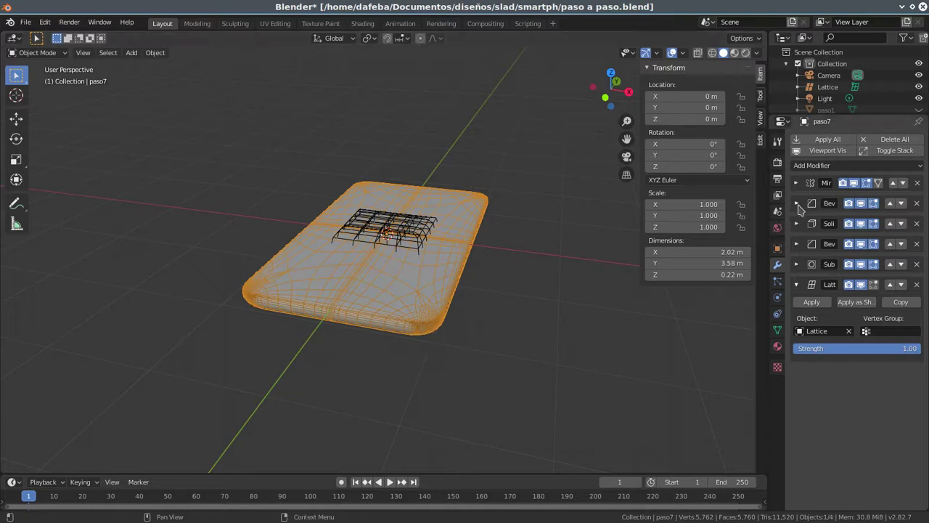
Raise paso7's Solidify thickness to 0.18 m, then to 0.27 m.
click(798, 224)
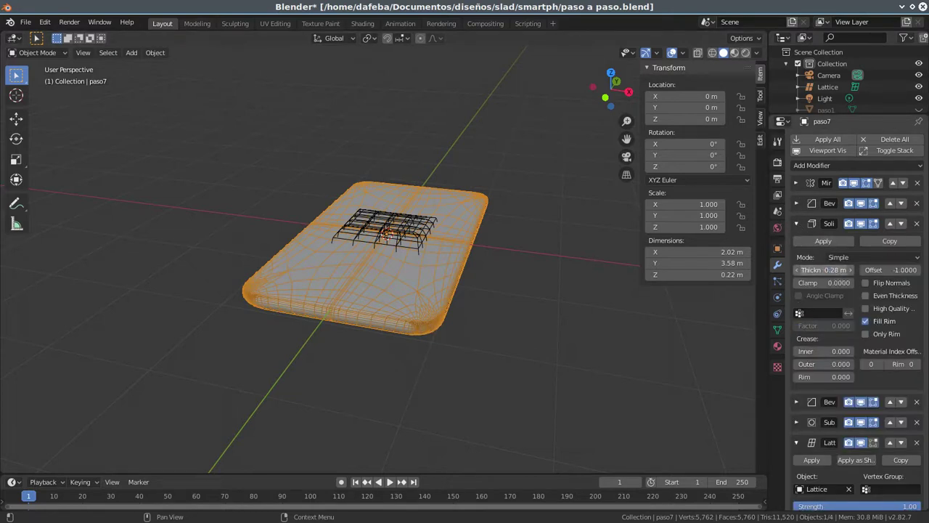
drag(823, 270, 835, 270)
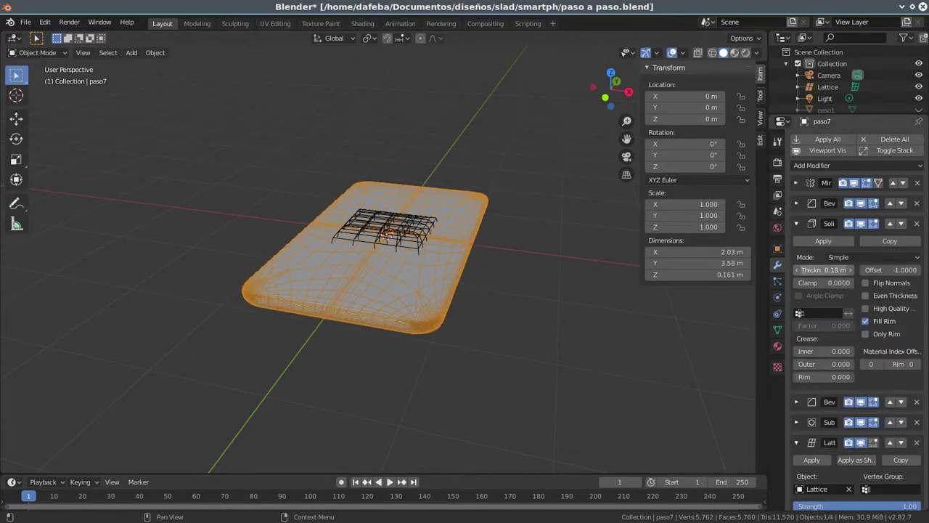
drag(823, 270, 828, 269)
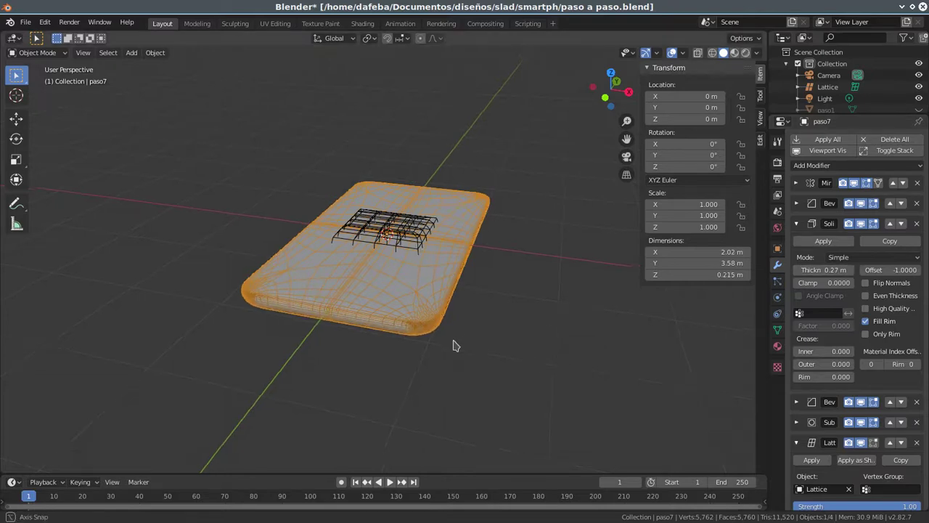
middle_drag(452, 341, 394, 314)
Deselect the phone and collapse the Solidify and Lattice modifier panels.
key(Tab)
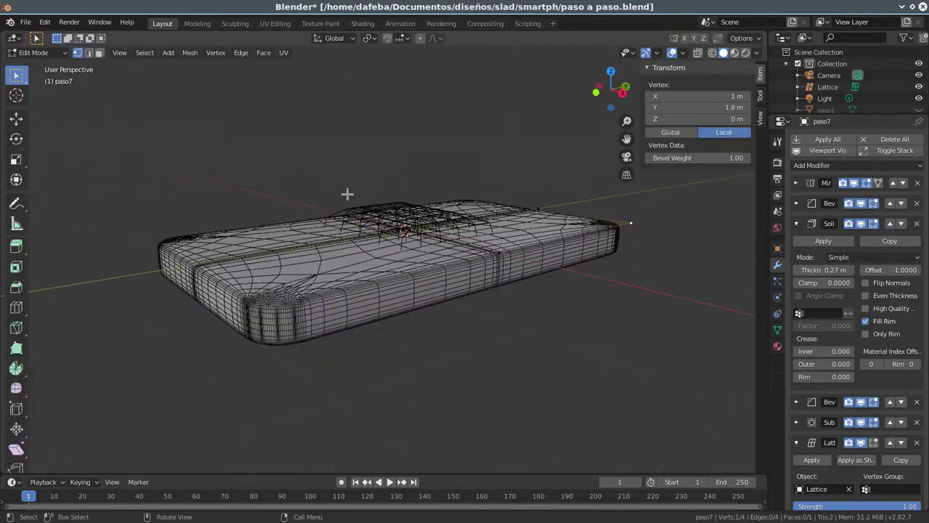
key(Tab)
click(347, 194)
mouse_move(354, 233)
middle_down()
mouse_move(388, 270)
mouse_move(337, 310)
mouse_move(349, 283)
middle_up()
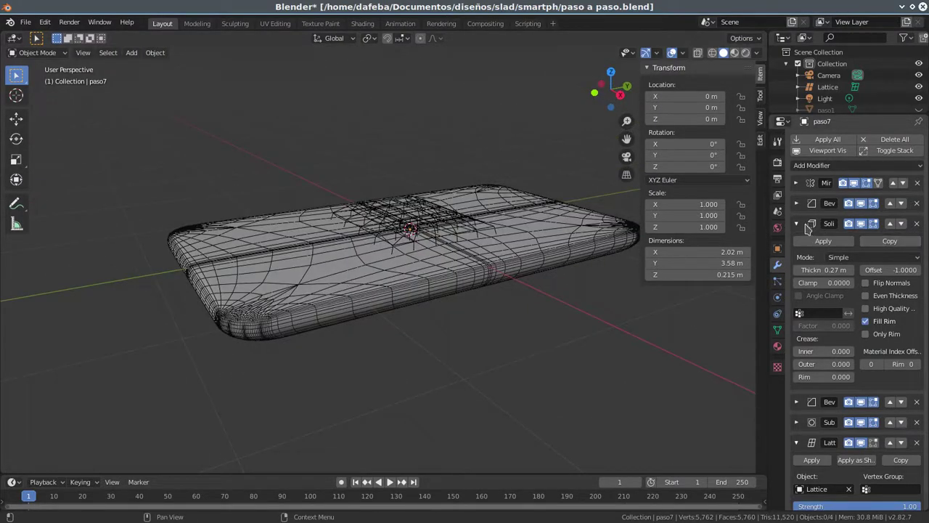
click(797, 224)
click(797, 284)
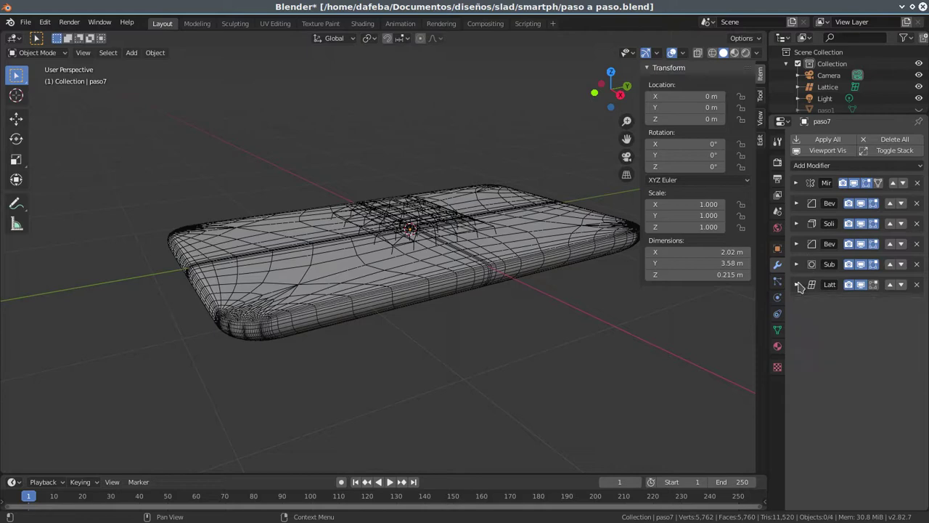
middle_drag(363, 261, 315, 263)
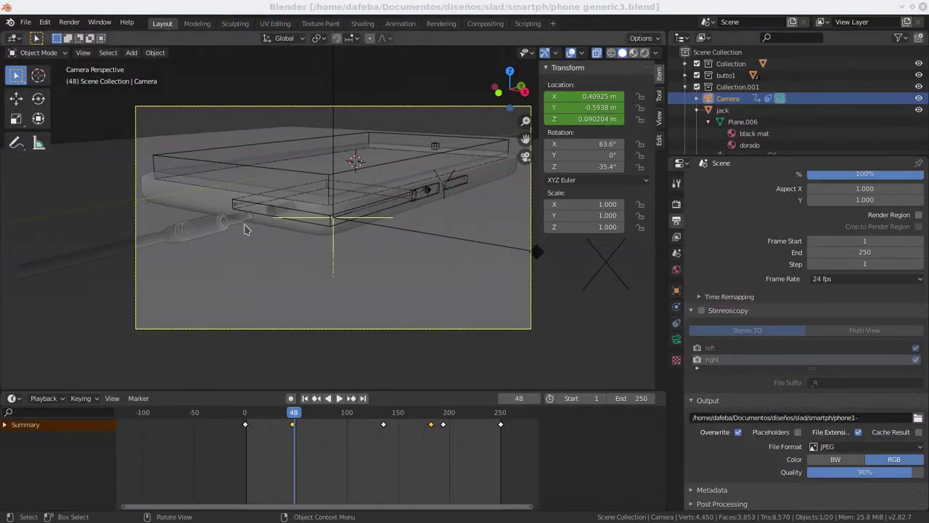
mouse_move(244, 225)
middle_down()
mouse_move(258, 263)
mouse_move(276, 228)
middle_up()
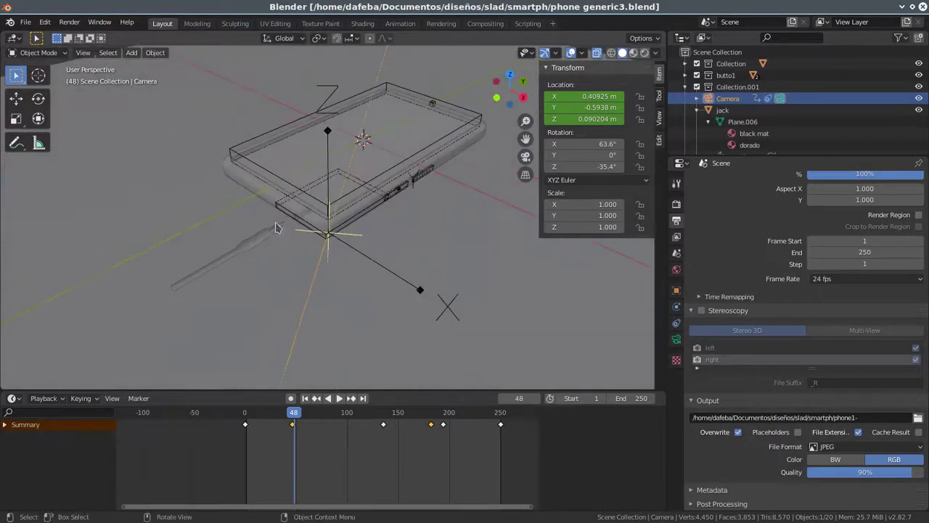
mouse_move(438, 260)
middle_down()
mouse_move(315, 286)
mouse_move(153, 243)
mouse_move(213, 210)
middle_up()
scroll(153, 243, up, 2)
shift+middle_drag(192, 299, 379, 249)
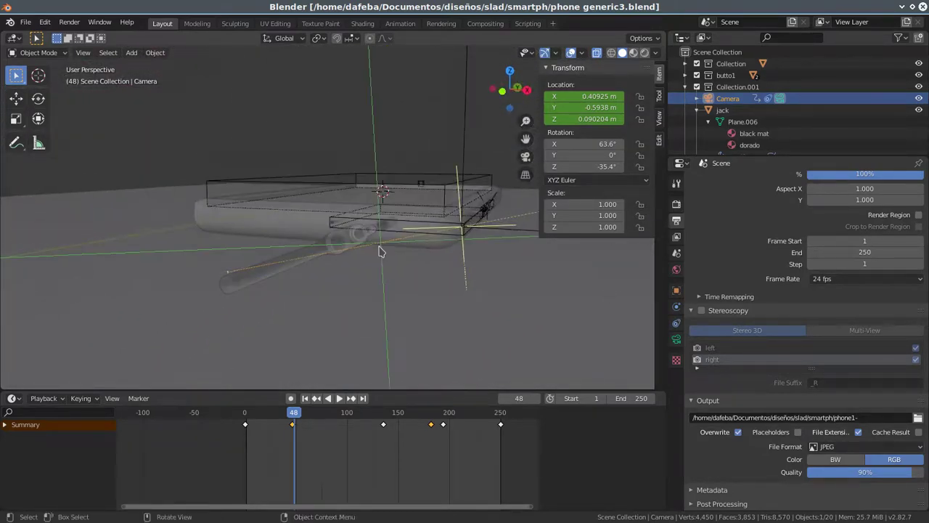
scroll(380, 259, up, 2)
middle_drag(348, 297, 347, 300)
click(346, 295)
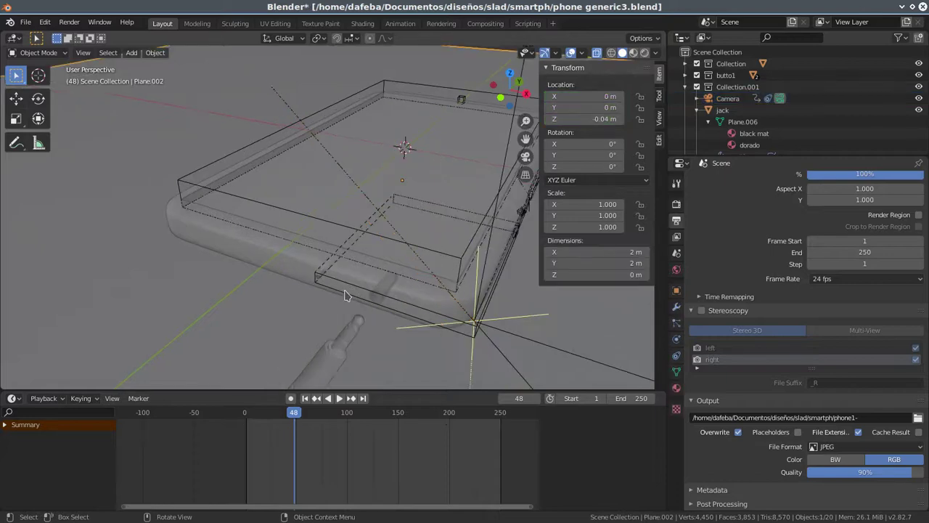
click(346, 295)
key(alt+a)
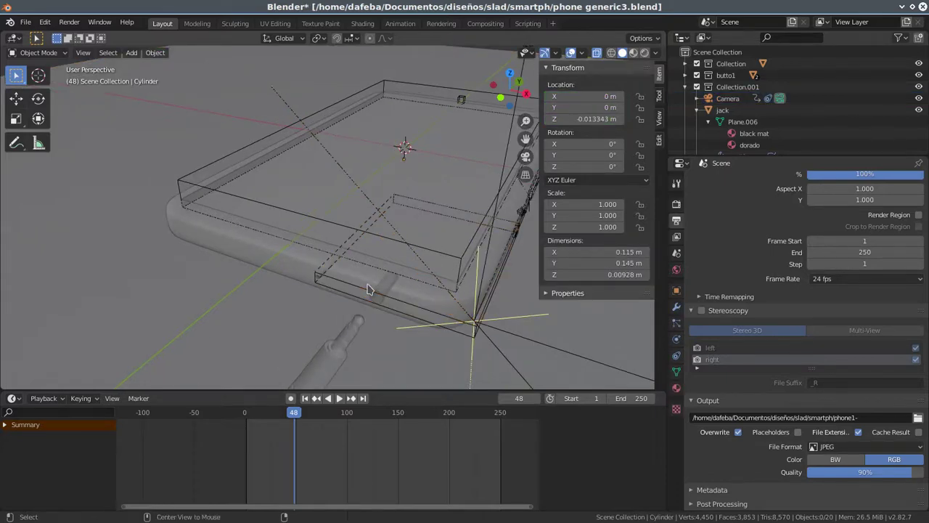
middle_drag(396, 290, 379, 277)
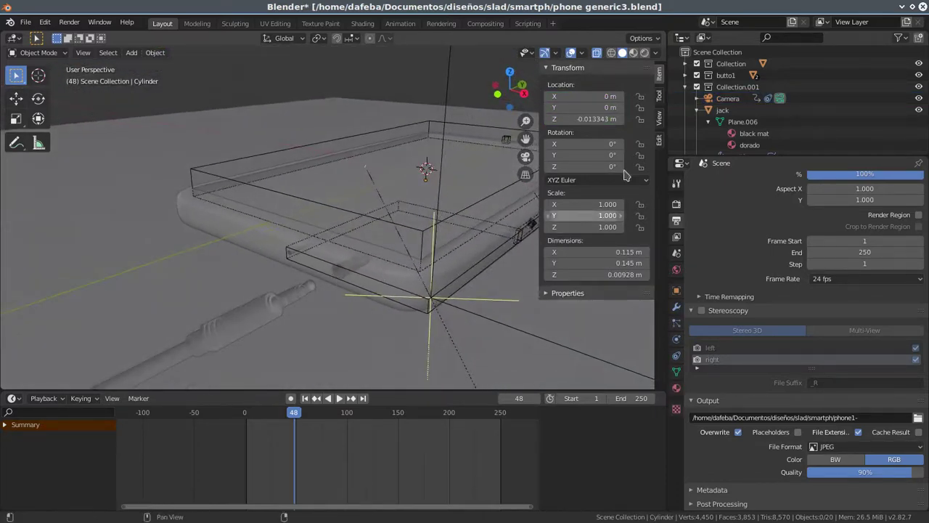
Switch the viewport to Rendered shading and collapse the sidebar's Transform panel.
click(633, 52)
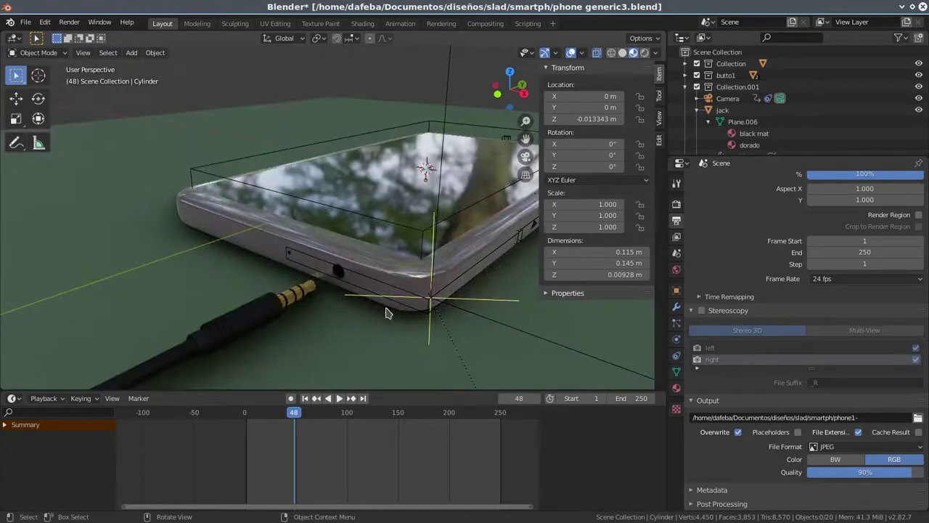
middle_drag(472, 308, 450, 298)
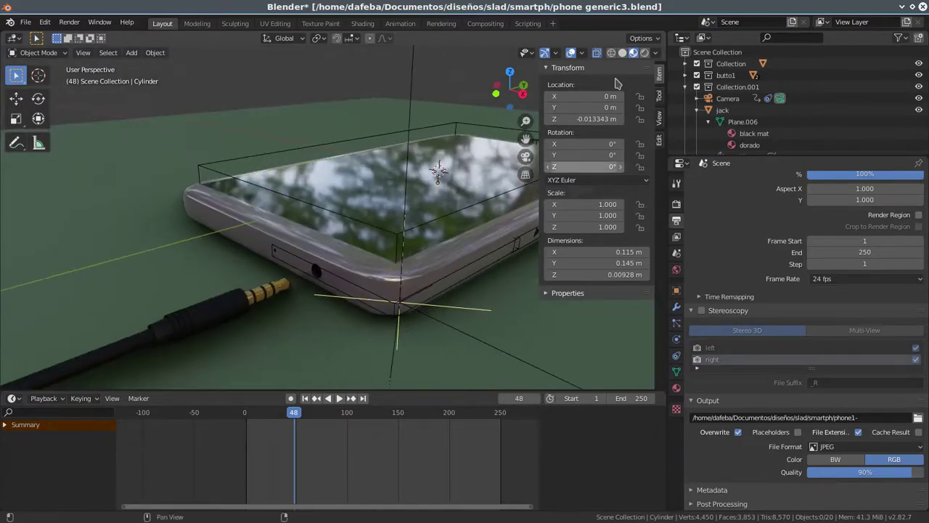
click(547, 68)
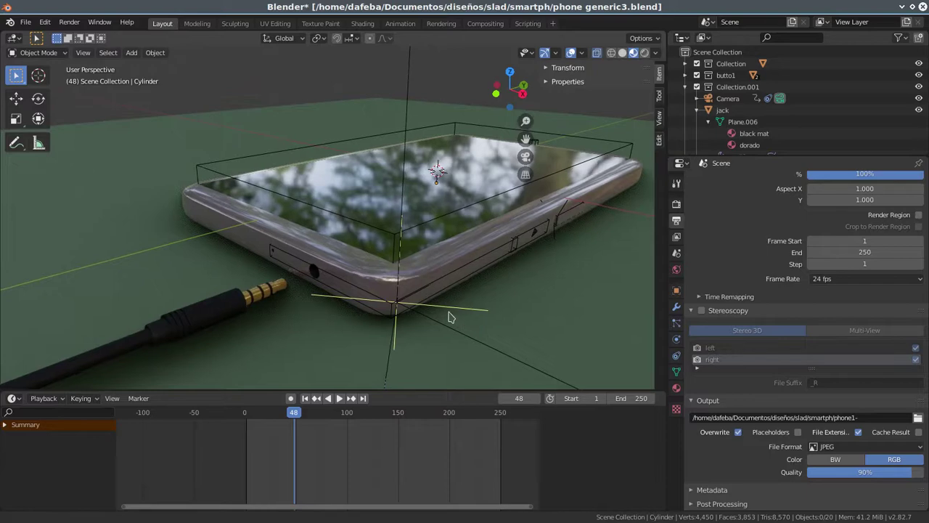
Orbit and zoom around the phone to inspect its side slots and rounded end.
mouse_move(453, 315)
middle_down()
mouse_move(403, 317)
mouse_move(384, 286)
middle_up()
scroll(384, 286, up, 2)
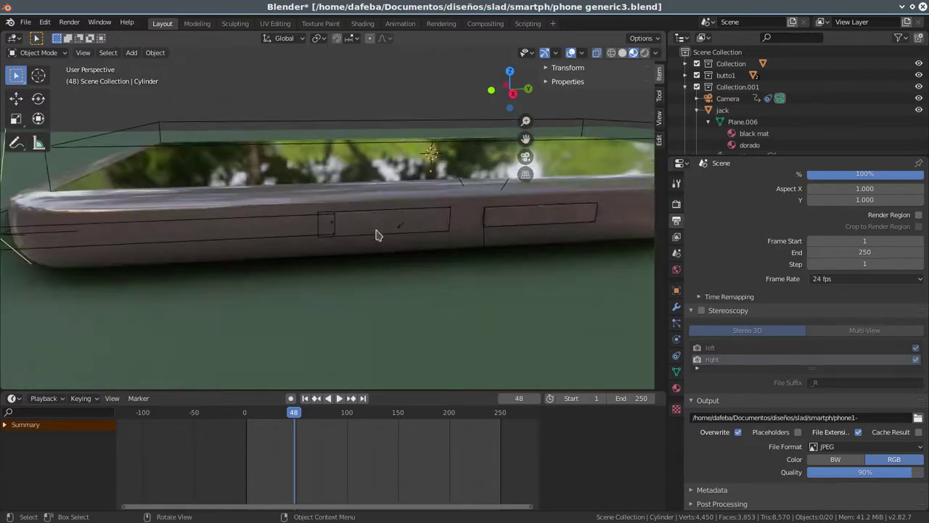
scroll(377, 237, up, 2)
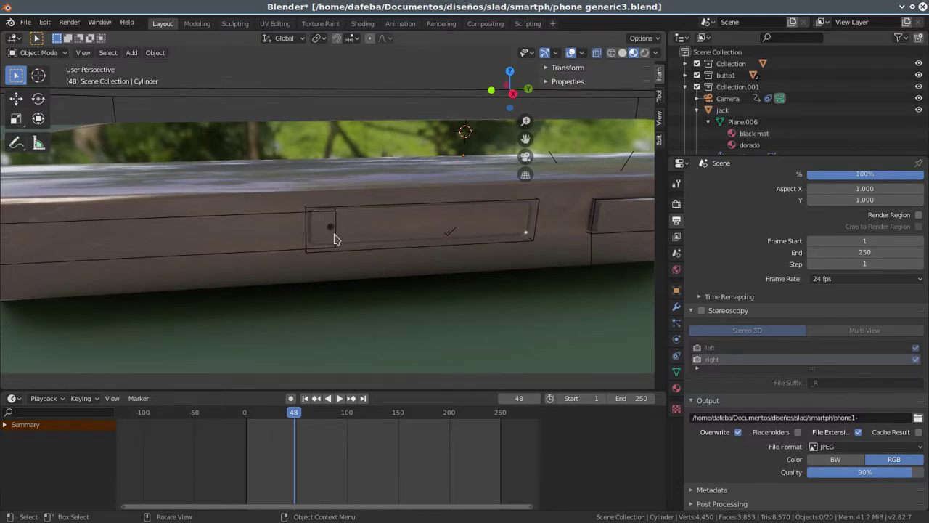
scroll(330, 236, down, 2)
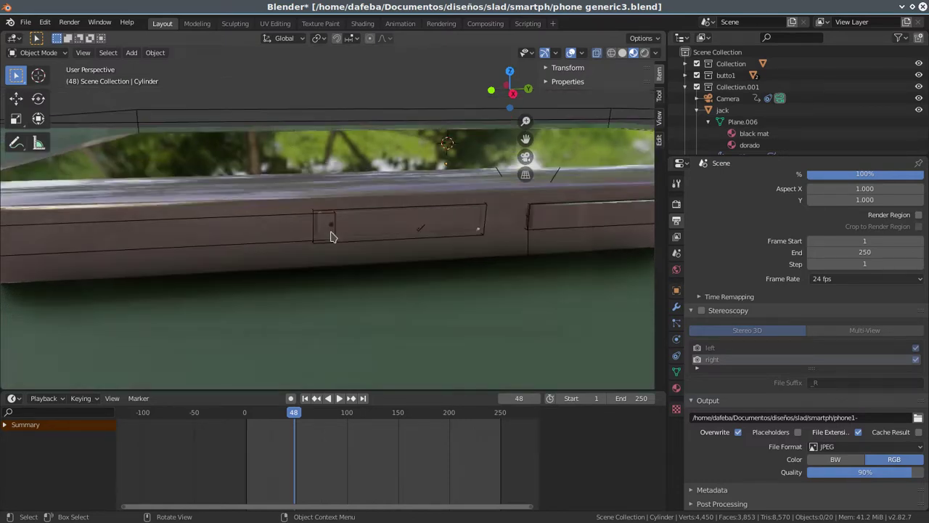
mouse_move(593, 257)
middle_down()
mouse_move(414, 267)
mouse_move(338, 263)
mouse_move(398, 257)
mouse_move(309, 260)
middle_up()
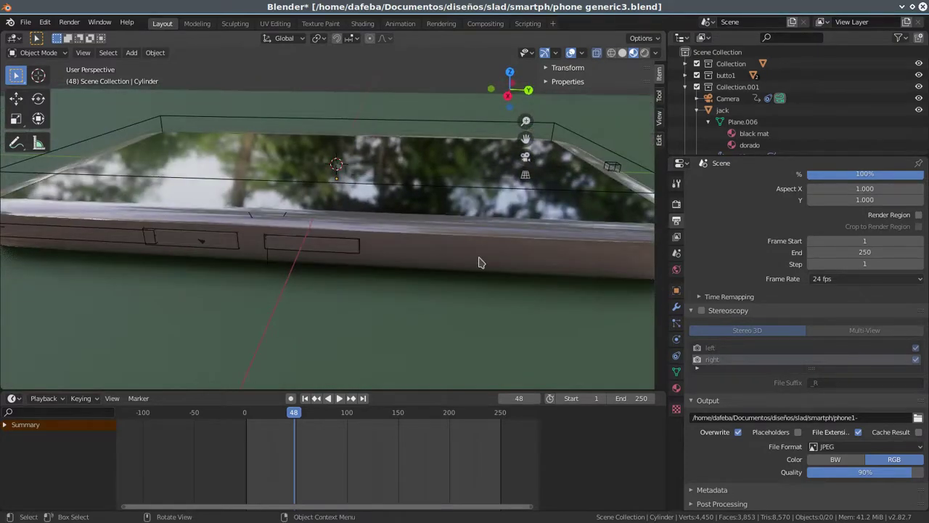
middle_drag(469, 265, 393, 279)
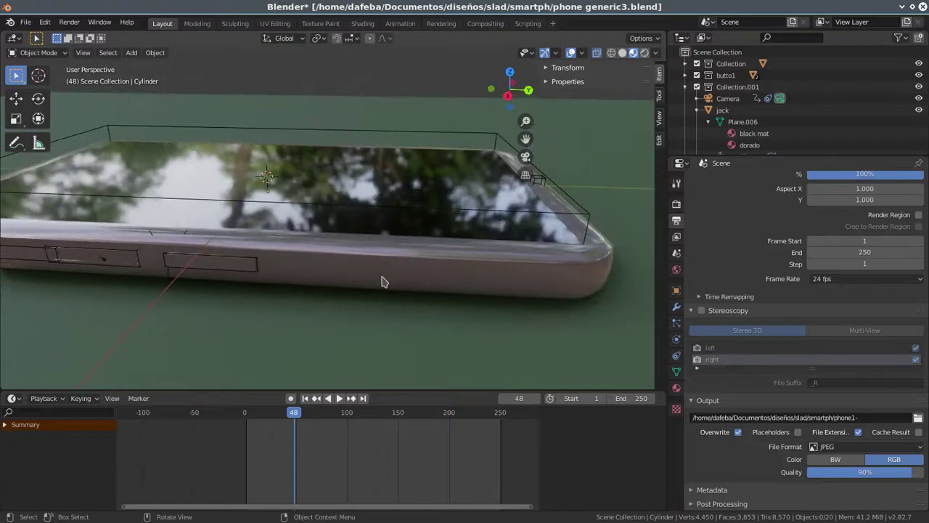
mouse_move(294, 288)
middle_down()
mouse_move(472, 201)
mouse_move(388, 236)
mouse_move(324, 287)
mouse_move(363, 261)
mouse_move(311, 242)
middle_up()
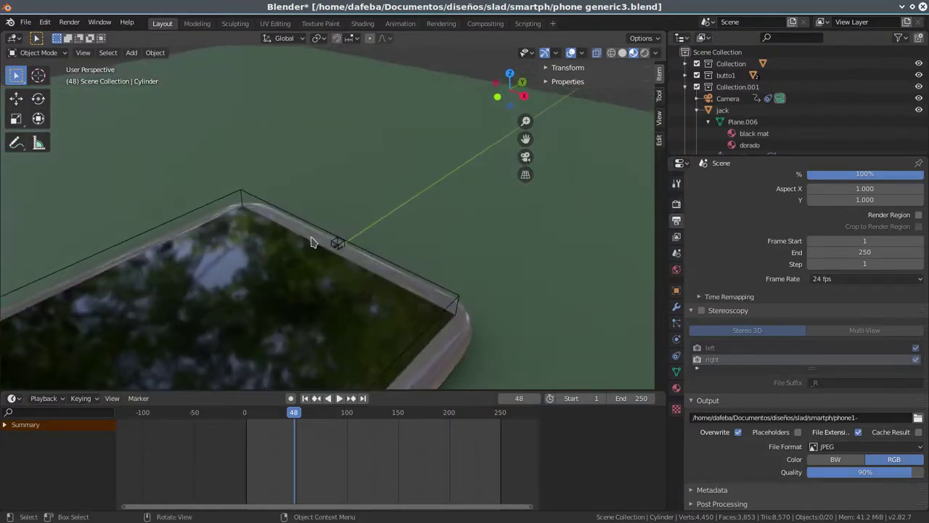
scroll(311, 242, up, 2)
scroll(327, 265, up, 1)
scroll(334, 274, up, 2)
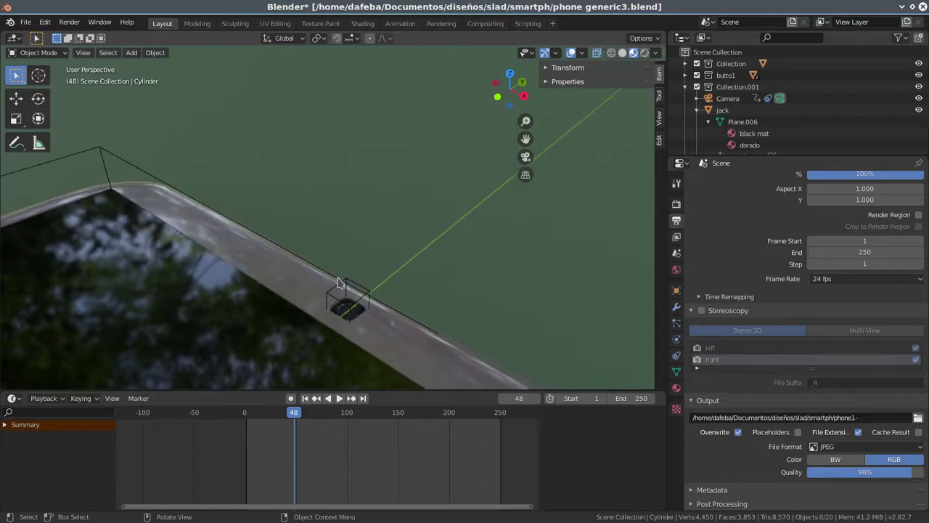
scroll(344, 288, down, 5)
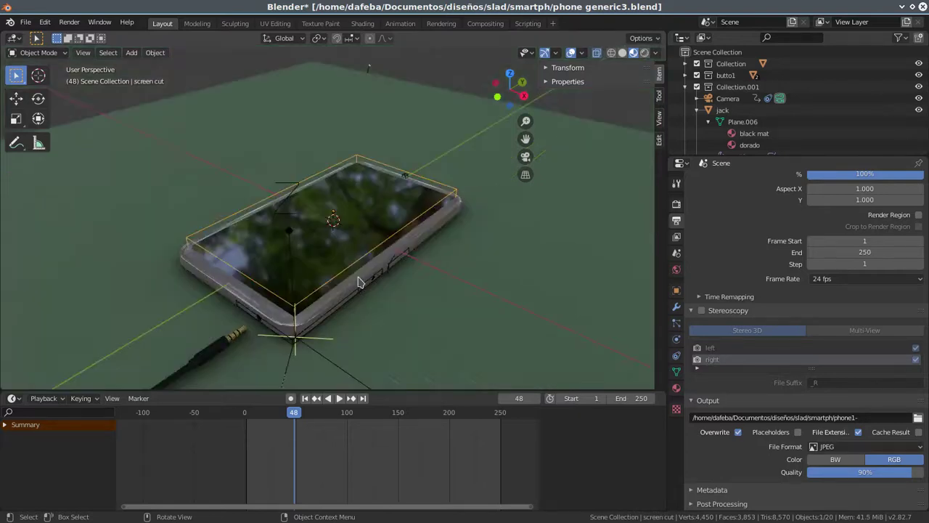
click(408, 179)
scroll(409, 180, up, 5)
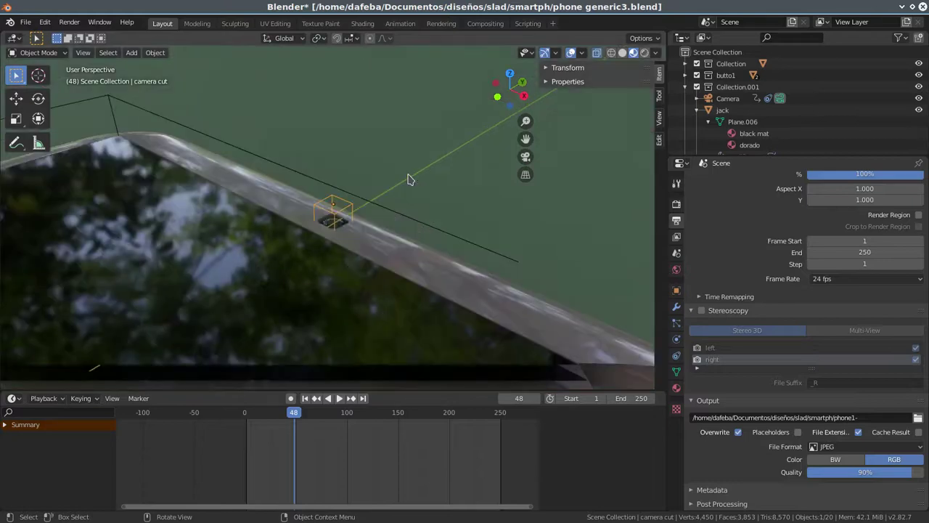
scroll(317, 214, up, 4)
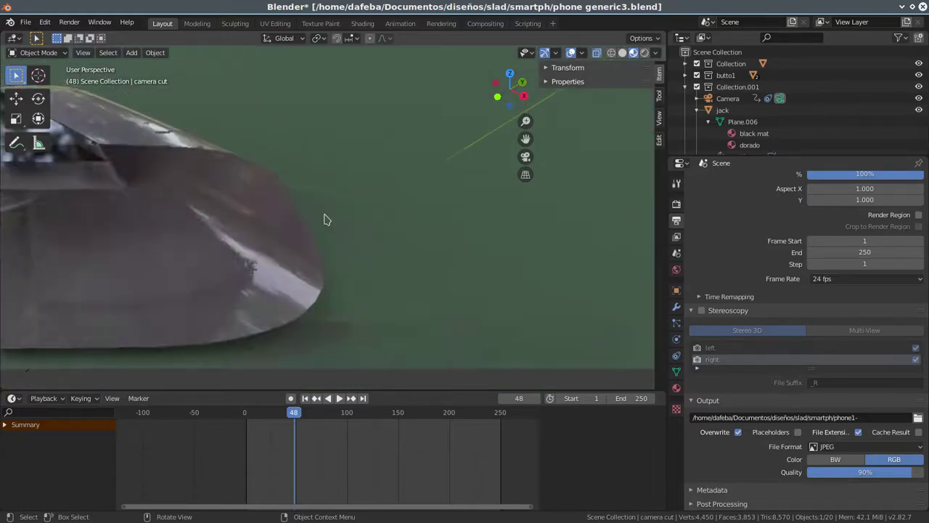
scroll(324, 215, down, 2)
mouse_move(328, 232)
middle_down()
mouse_move(330, 266)
mouse_move(510, 265)
middle_up()
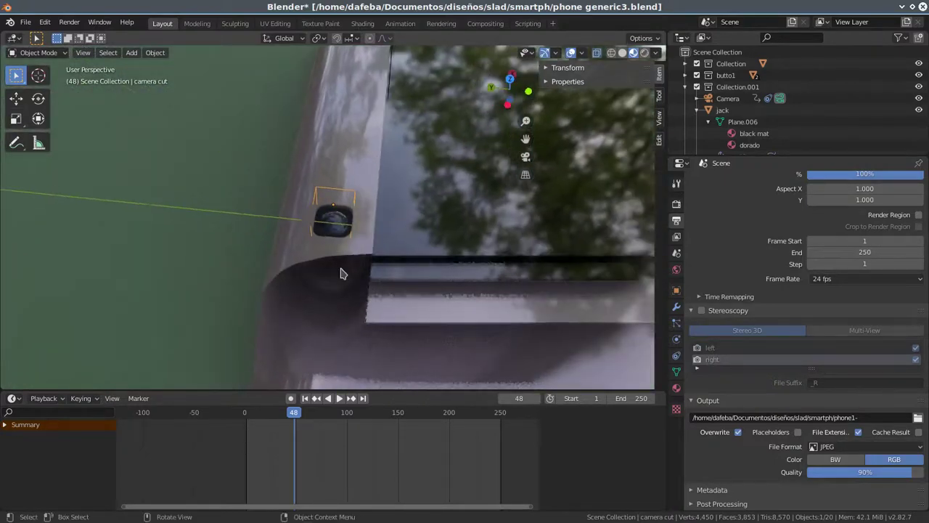
mouse_move(341, 273)
middle_down()
mouse_move(398, 270)
mouse_move(496, 232)
mouse_move(429, 249)
middle_up()
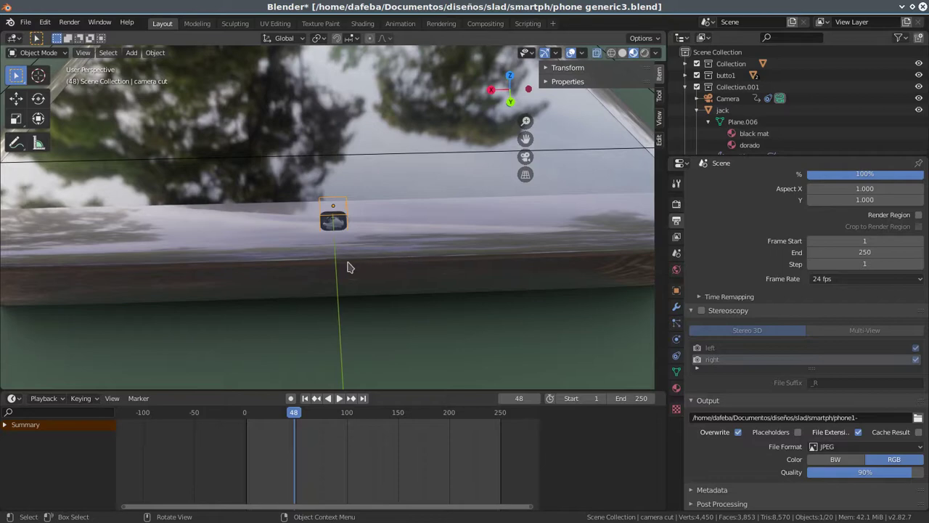
mouse_move(356, 273)
middle_down()
mouse_move(326, 278)
mouse_move(312, 260)
mouse_move(278, 276)
mouse_move(284, 253)
mouse_move(297, 249)
mouse_move(465, 257)
mouse_move(375, 243)
mouse_move(373, 292)
mouse_move(368, 308)
mouse_move(350, 311)
mouse_move(297, 284)
mouse_move(284, 261)
mouse_move(392, 311)
mouse_move(331, 304)
mouse_move(439, 300)
mouse_move(468, 194)
middle_up()
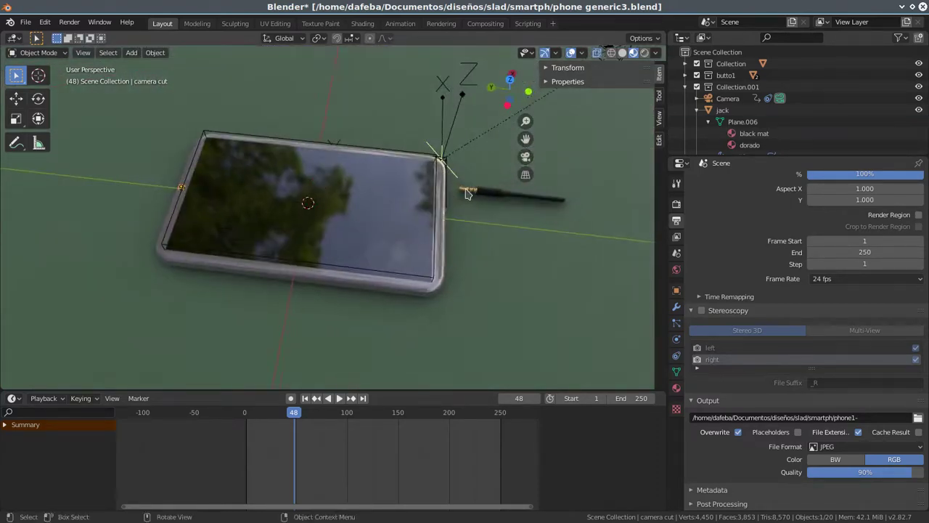
Select the jack cable, frame it in view, and enter Edit Mode.
click(467, 193)
key(KP_Decimal)
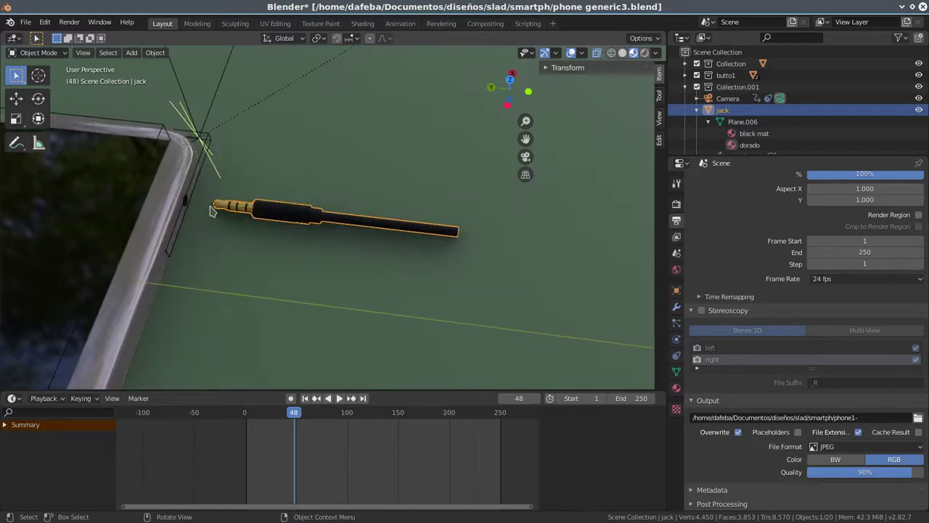
scroll(211, 211, up, 3)
key(Tab)
Orbit around the gold plug to see it beside the phone's headphone port.
mouse_move(159, 234)
middle_down()
mouse_move(268, 215)
mouse_move(262, 263)
mouse_move(310, 168)
mouse_move(271, 235)
middle_up()
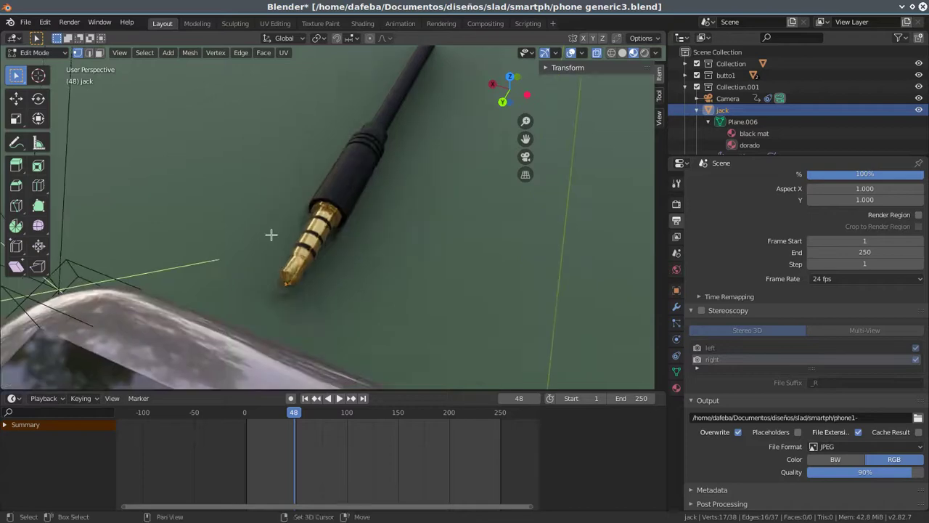
scroll(263, 279, up, 3)
scroll(268, 295, down, 3)
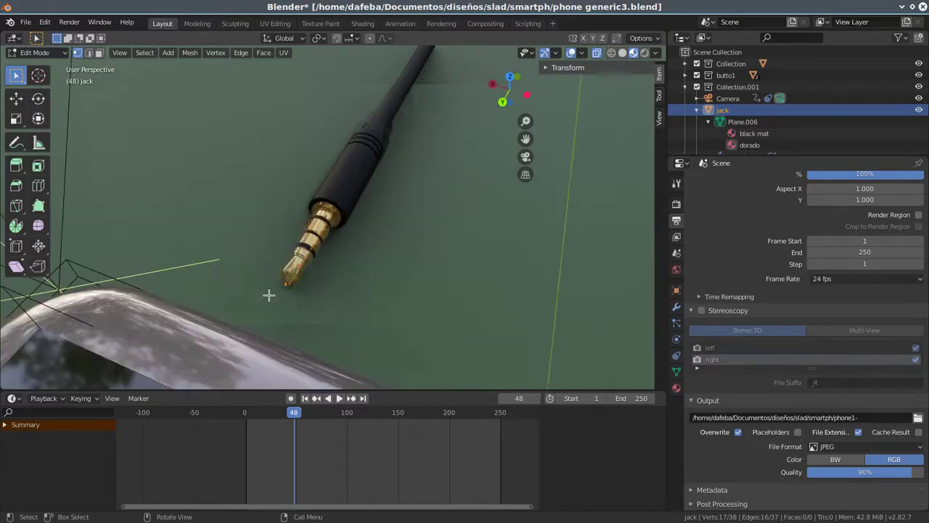
mouse_move(269, 294)
middle_down()
mouse_move(330, 288)
mouse_move(243, 290)
mouse_move(186, 266)
mouse_move(216, 251)
mouse_move(138, 235)
mouse_move(230, 206)
middle_up()
mouse_move(283, 216)
middle_down()
mouse_move(210, 245)
mouse_move(360, 192)
middle_up()
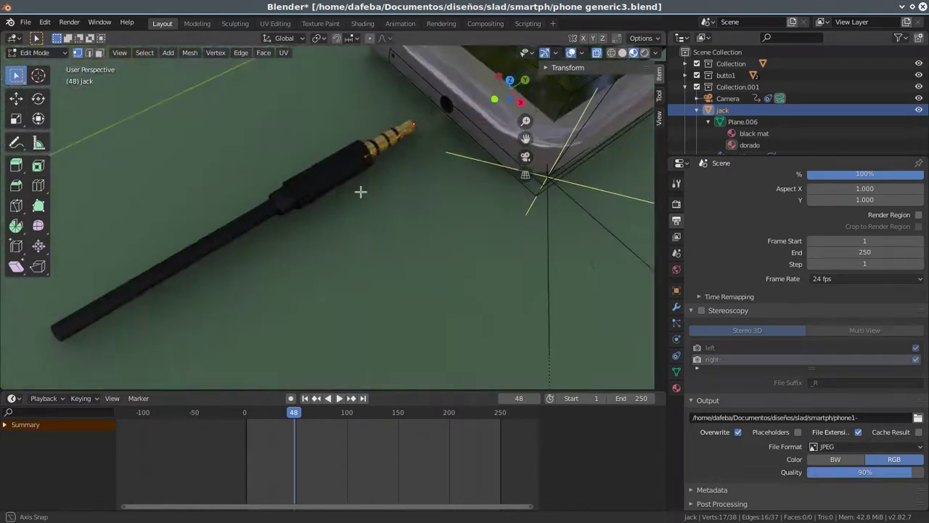
scroll(361, 178, up, 2)
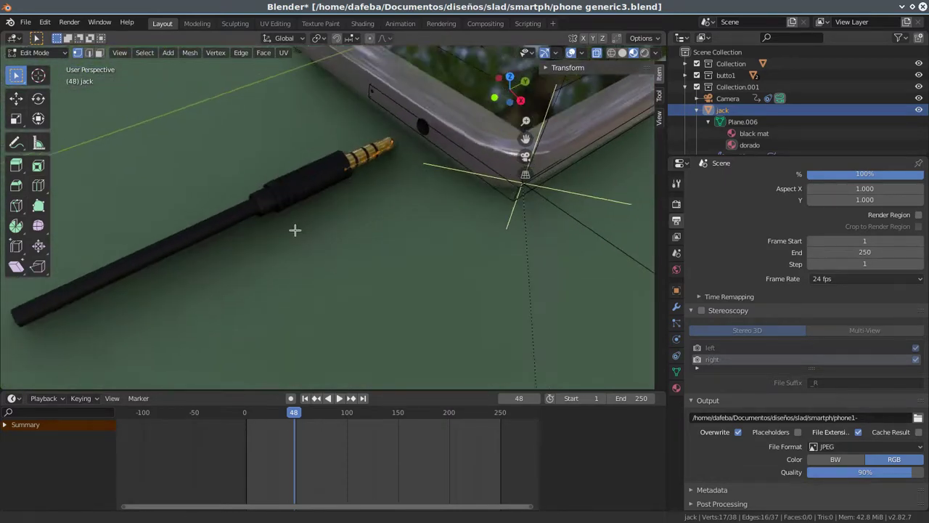